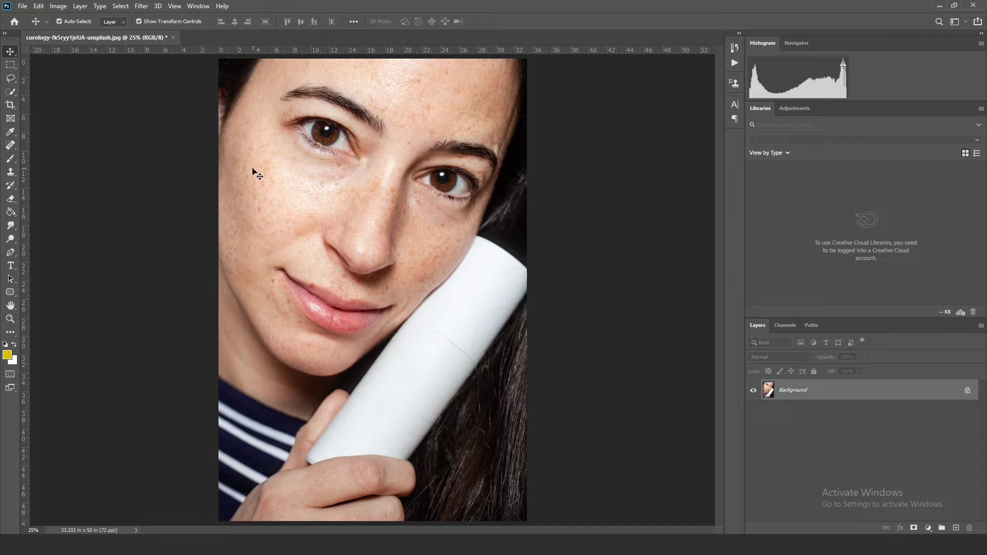
- Try patching a small skin area on the cheek beneath the eye with the Patch tool, and undo it
click(12, 145)
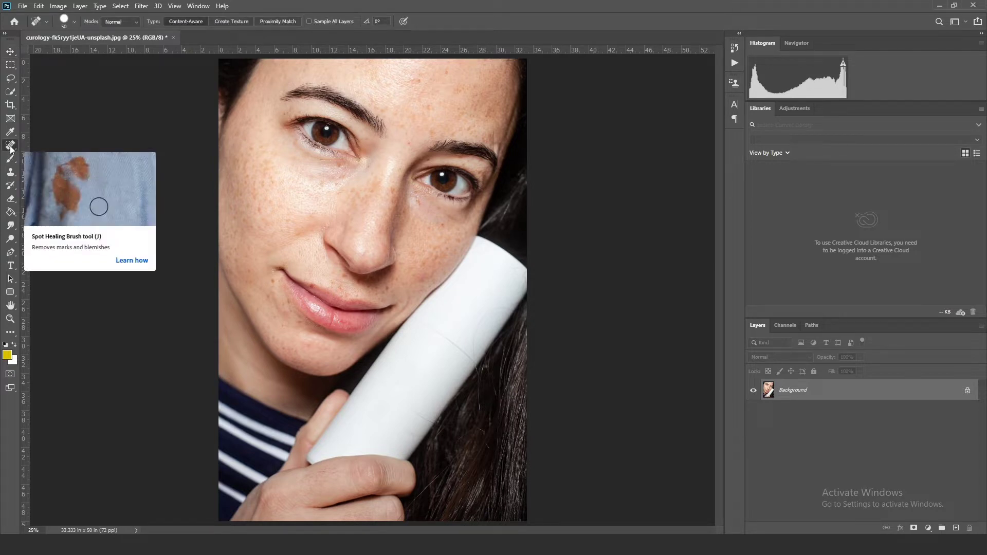
click(10, 147)
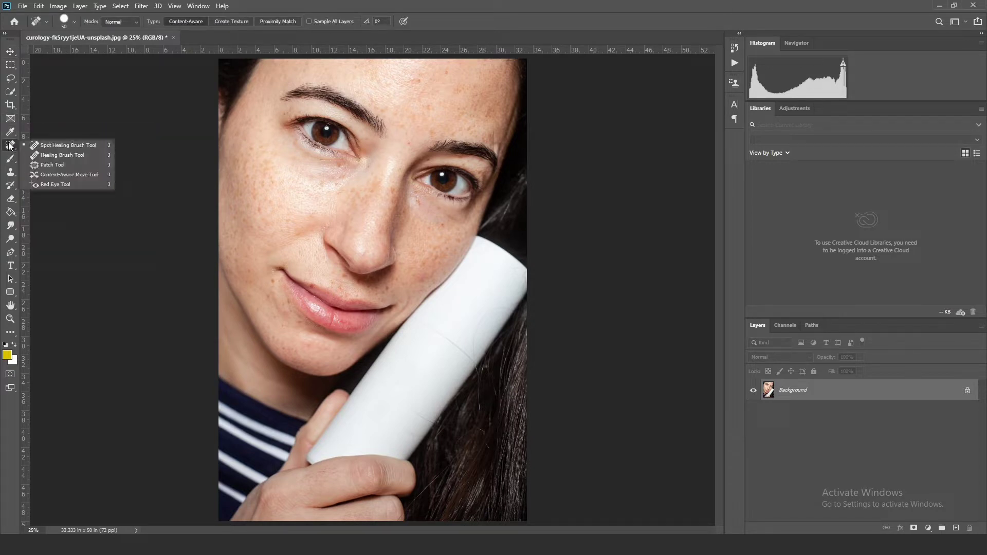
click(41, 164)
mouse_move(293, 199)
mouse_down()
mouse_move(277, 202)
mouse_move(286, 200)
mouse_up()
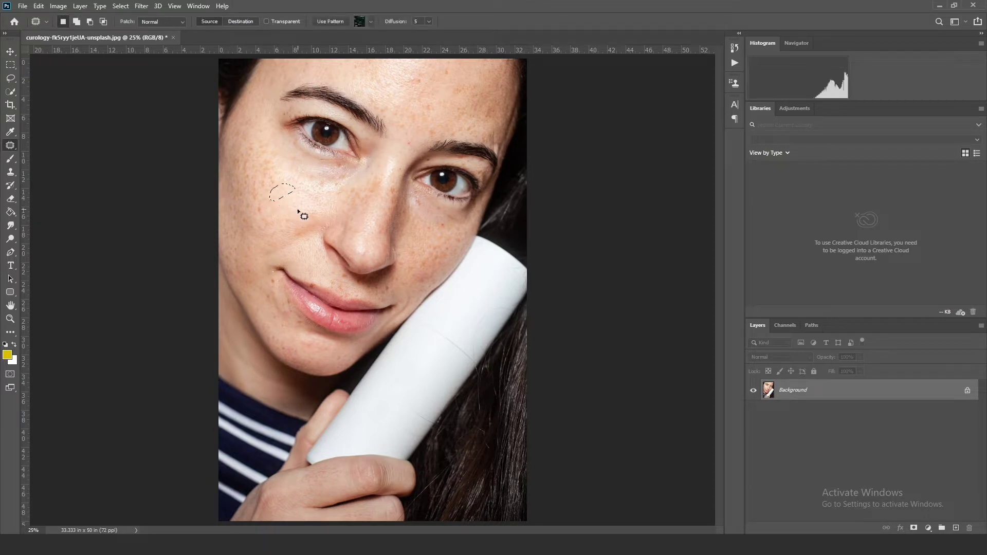
click(303, 215)
click(460, 201)
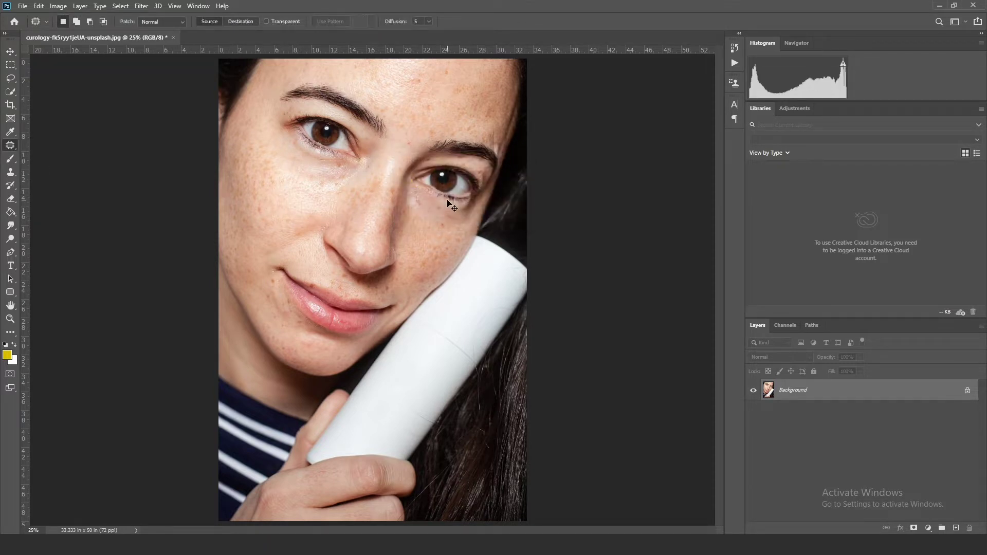
key(ctrl+z)
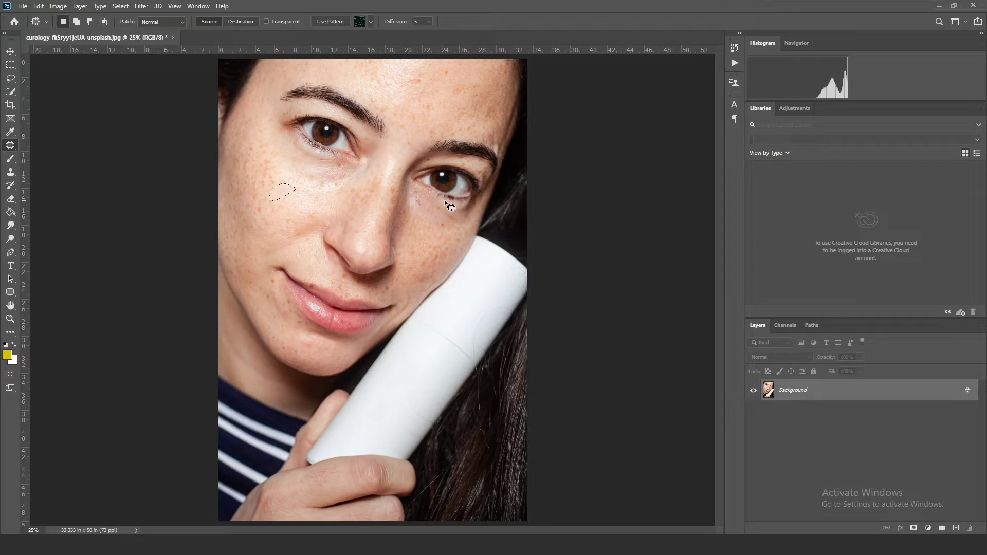
key(ctrl+d)
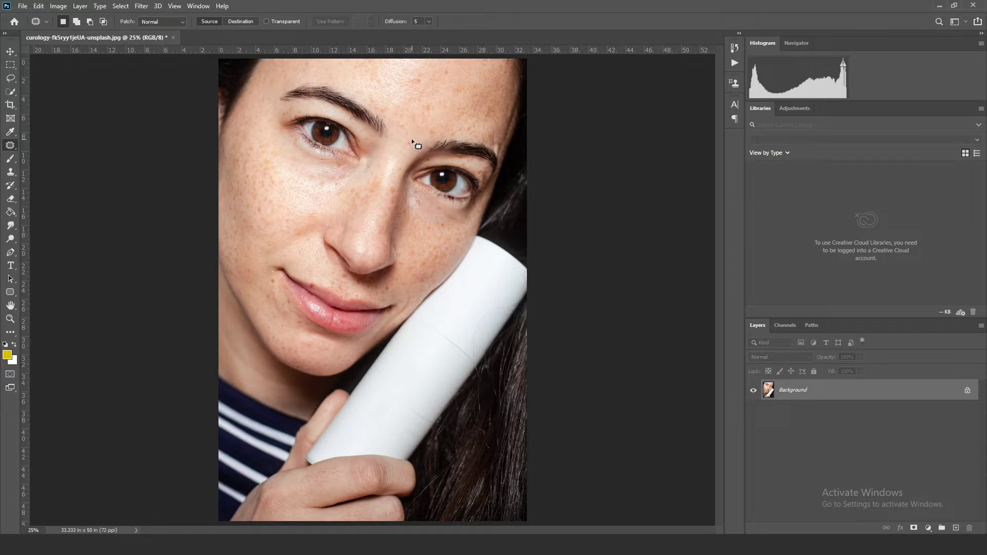
- Duplicate the Background layer with the Move tool active
key(v)
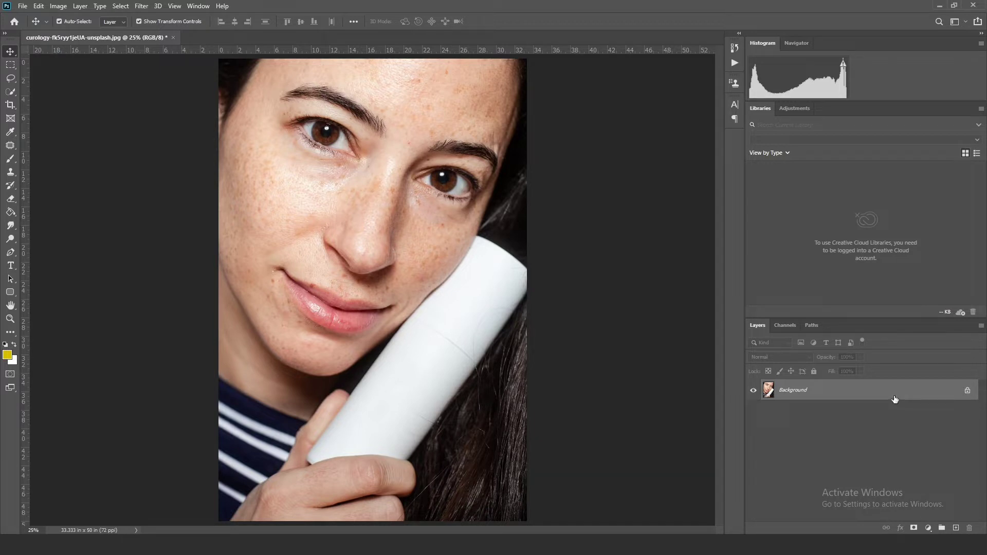
drag(895, 400, 895, 400)
key(ctrl+j)
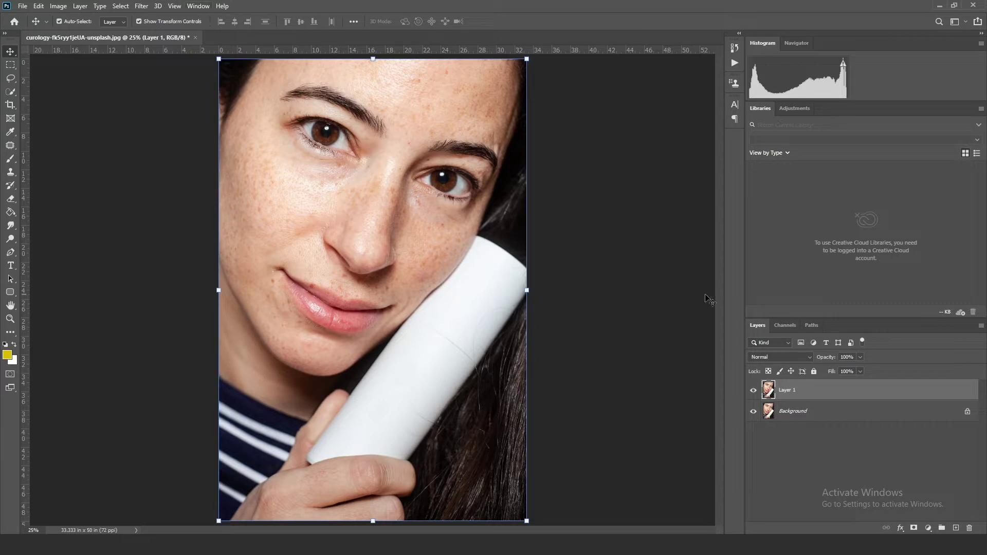
- Examine the Red, Green and Blue channels one by one against the RGB composite to compare how strongly they show the skin spots
click(787, 324)
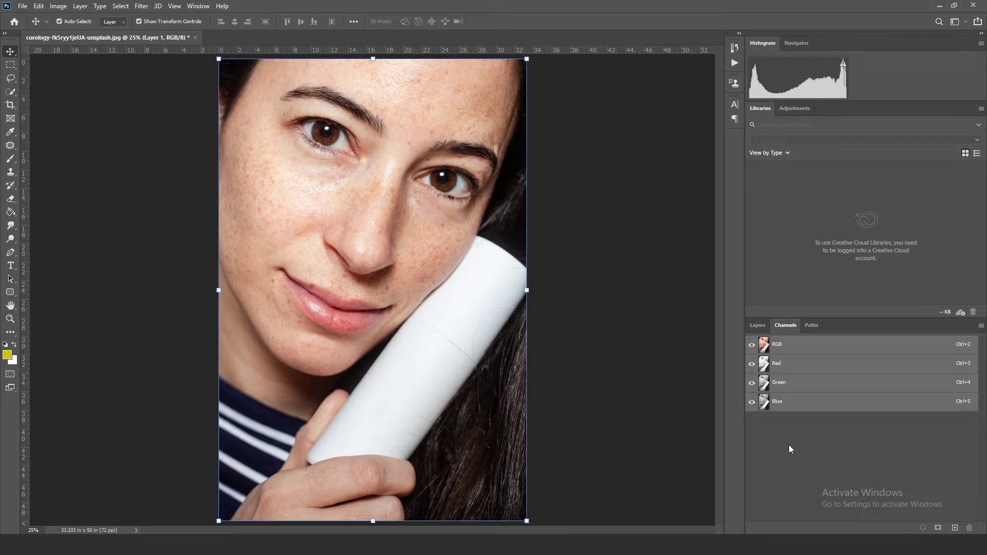
click(789, 365)
click(789, 385)
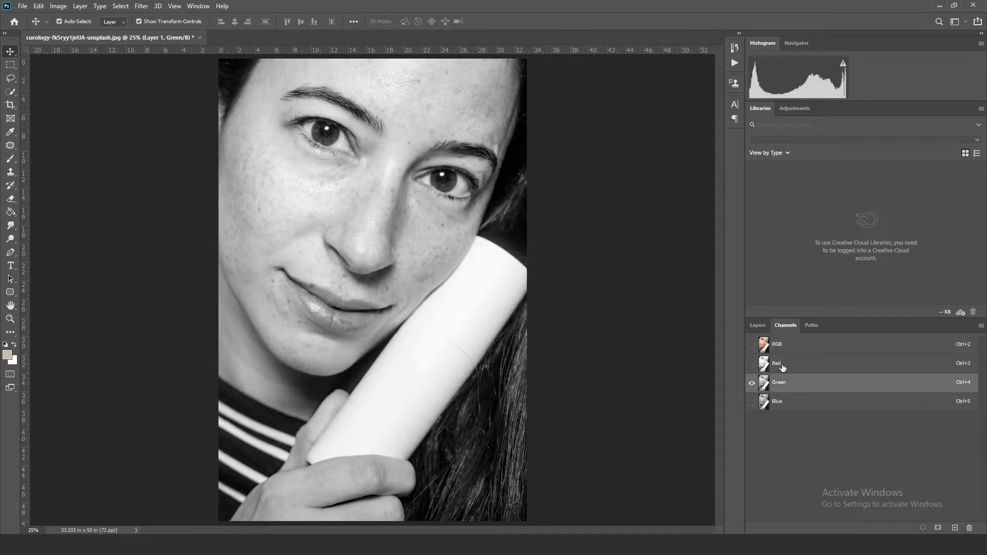
click(783, 369)
click(784, 386)
click(787, 405)
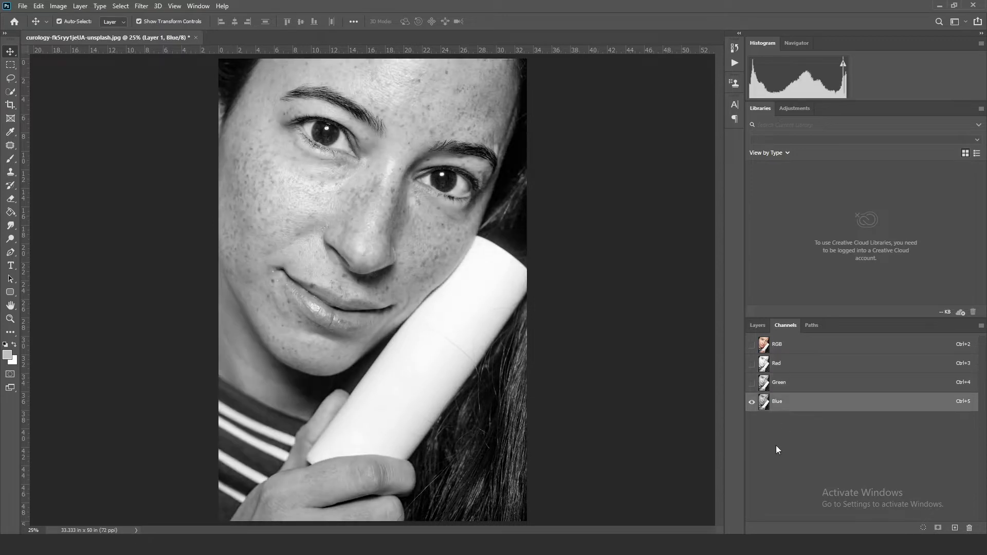
click(785, 387)
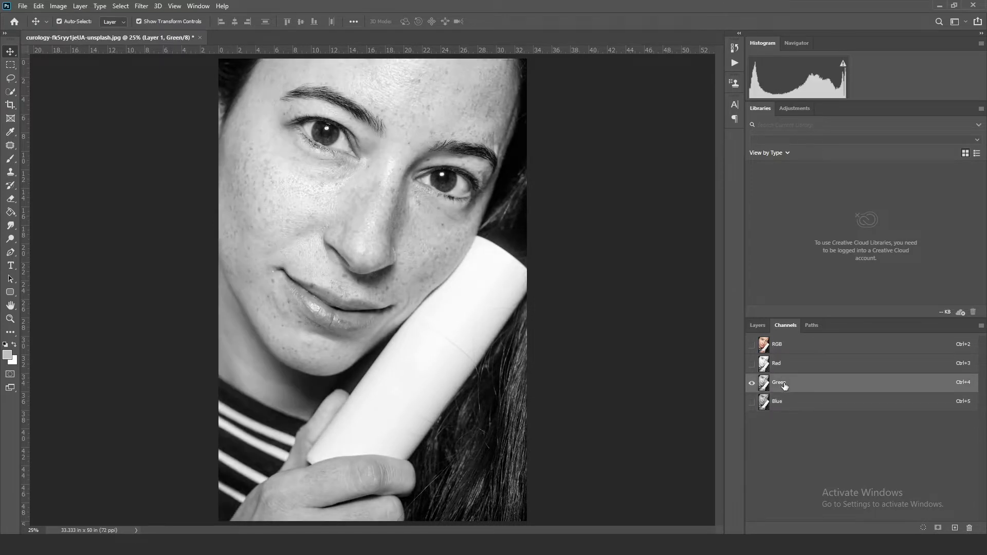
click(780, 364)
click(774, 347)
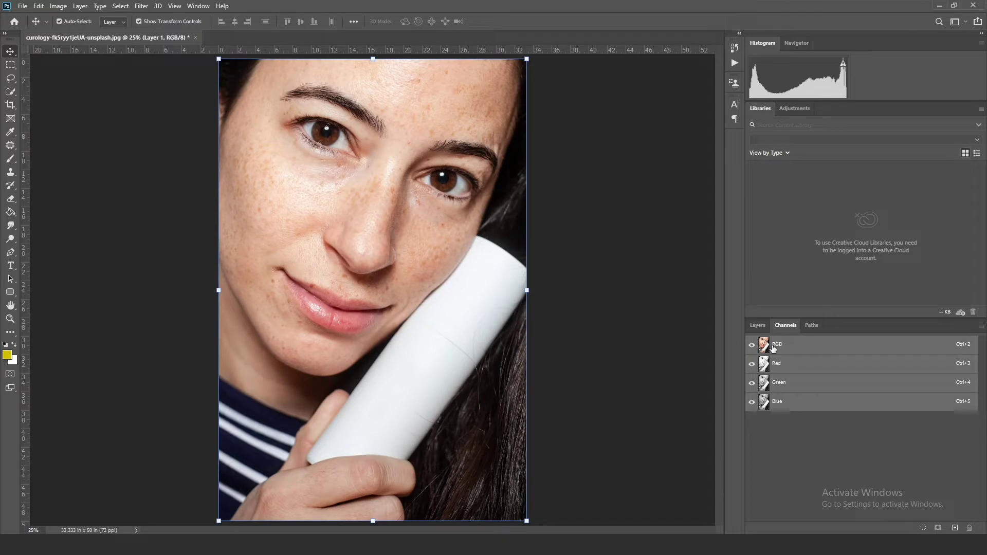
click(780, 365)
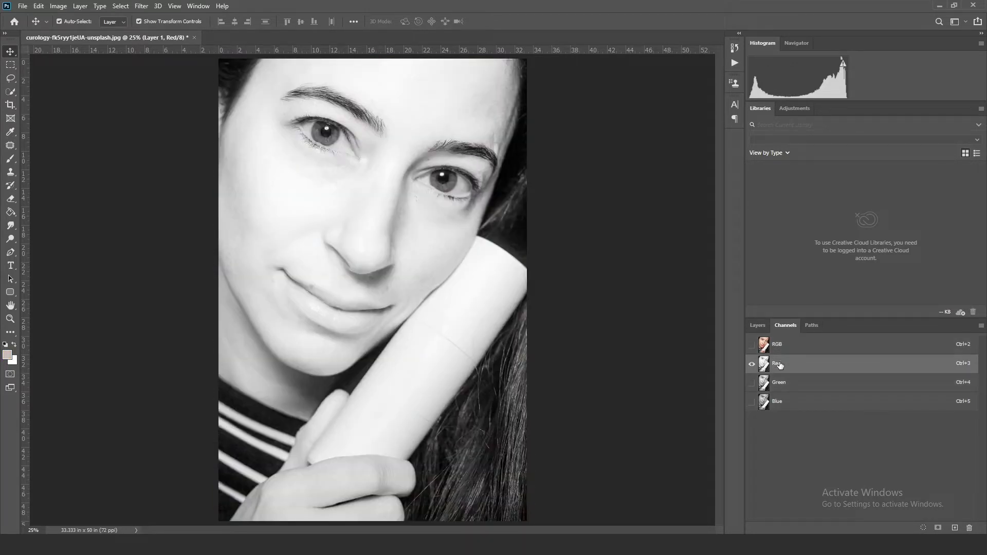
click(781, 384)
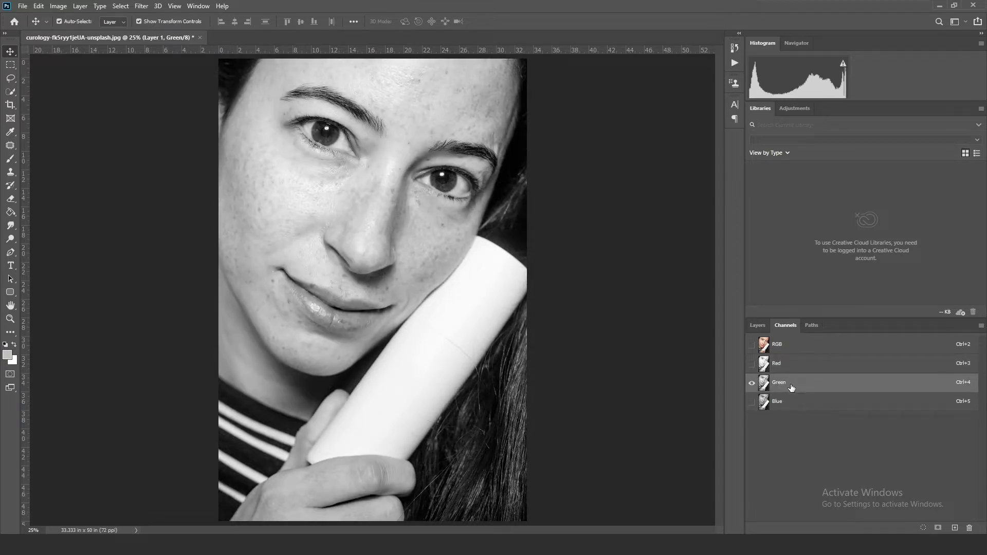
- Duplicate the Blue channel as a new channel
click(789, 403)
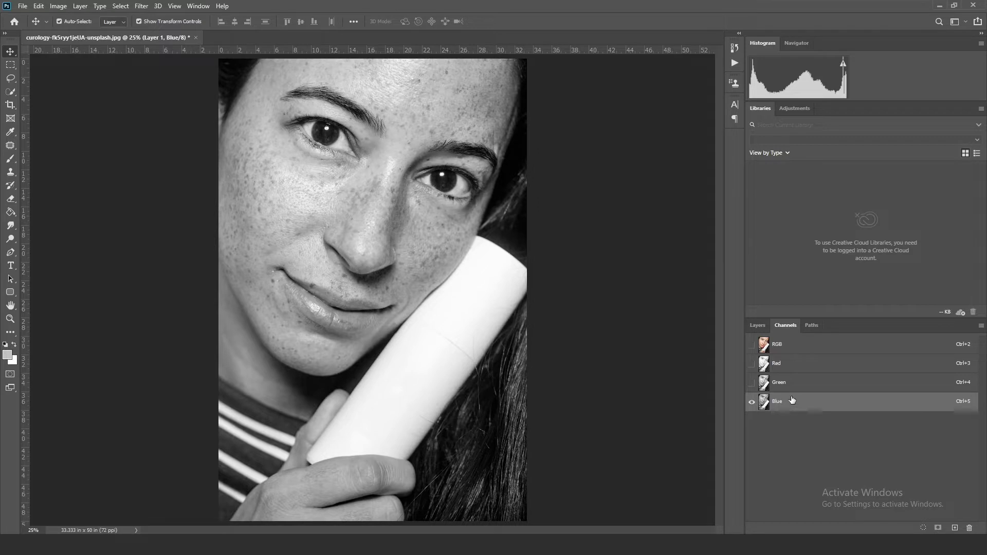
drag(792, 403, 955, 478)
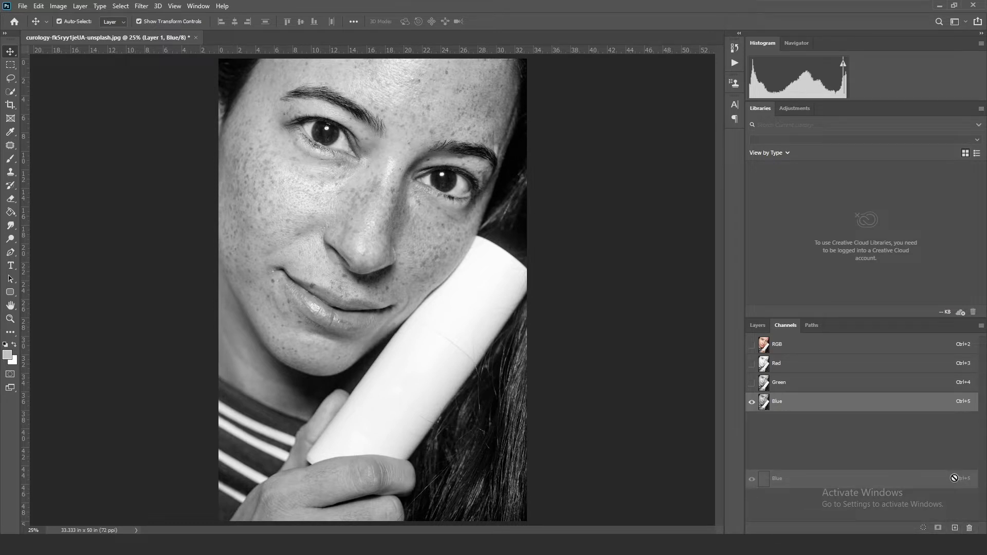
drag(955, 478, 957, 529)
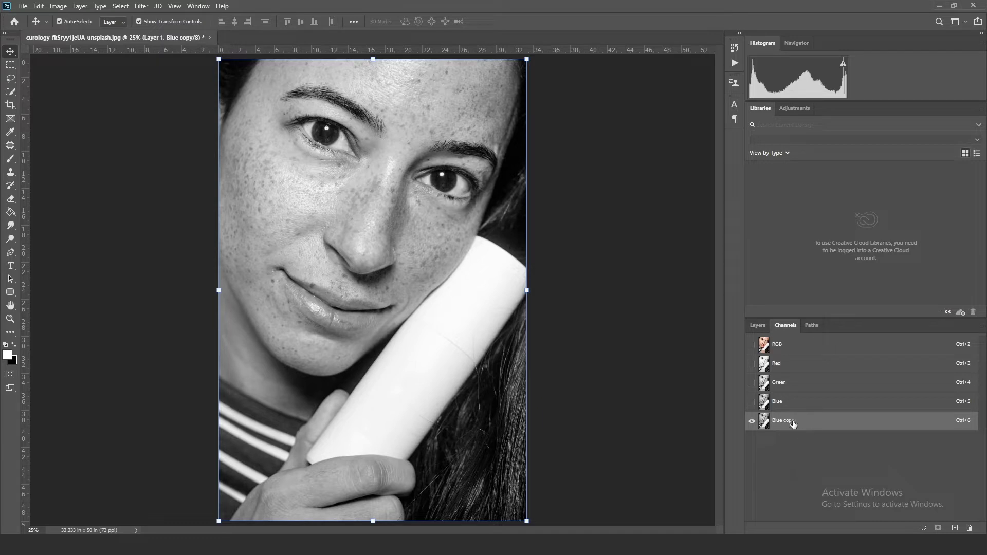
- Compare the original Blue channel with its copy and with the RGB composite
click(801, 404)
click(810, 422)
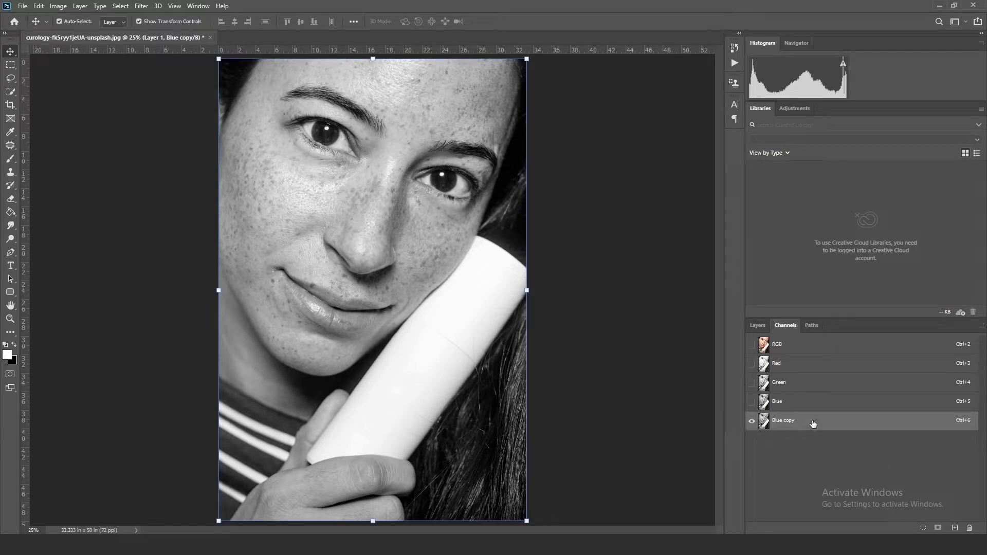
click(785, 403)
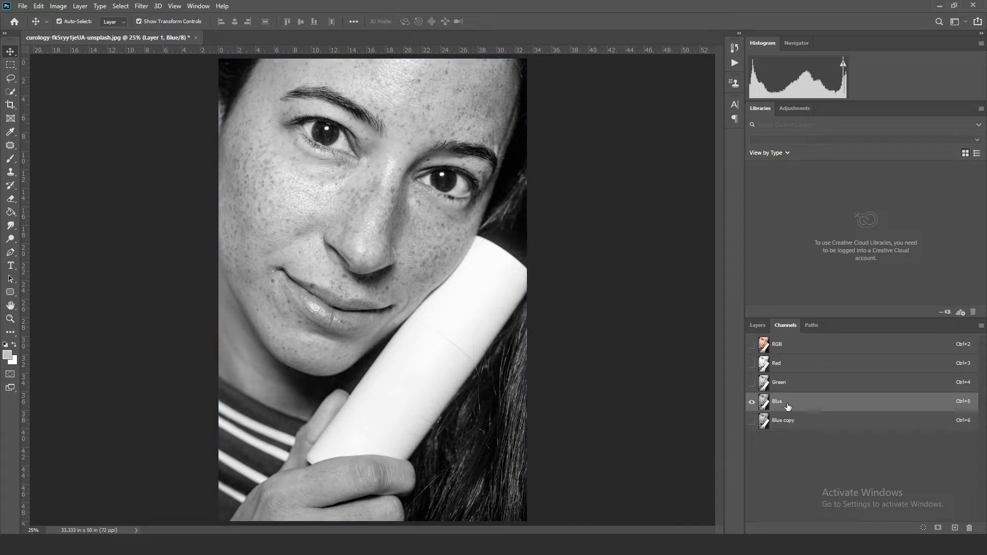
click(769, 348)
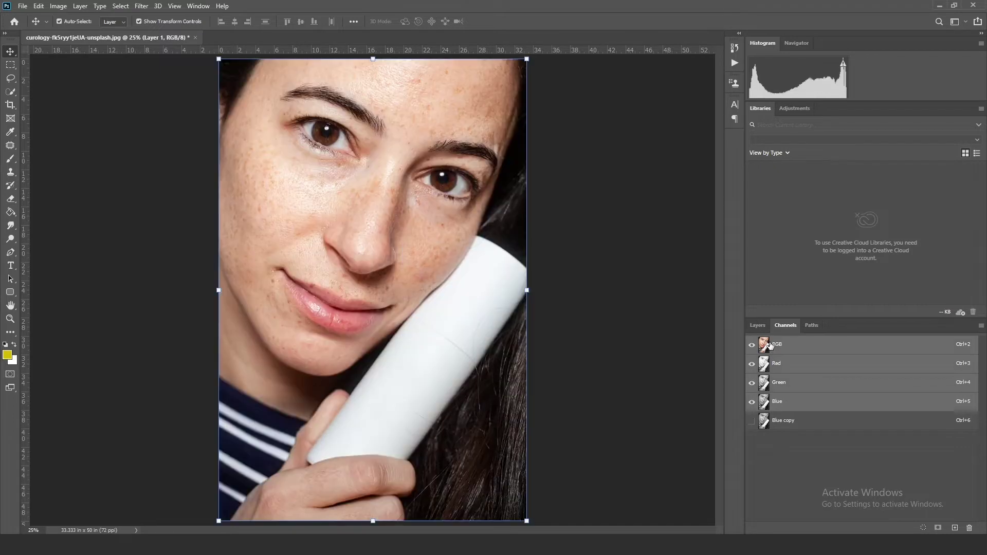
click(793, 402)
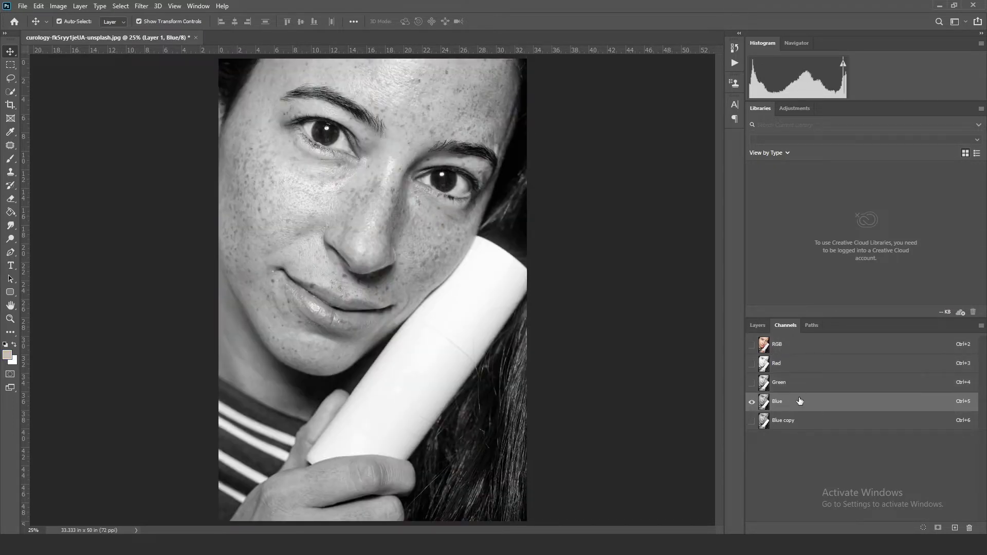
- Apply a High Pass filter with a radius of 40.1 pixels to the Blue copy channel
click(799, 421)
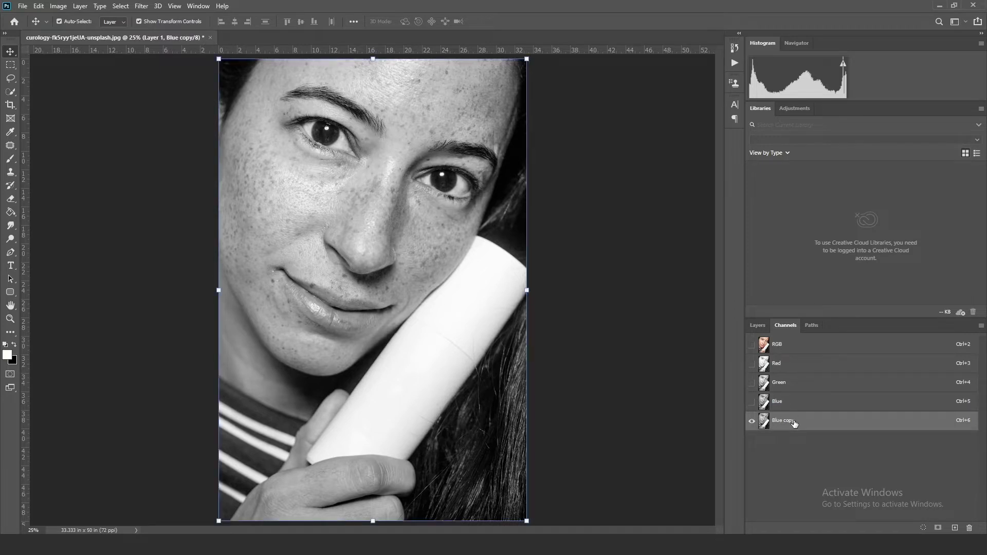
click(141, 6)
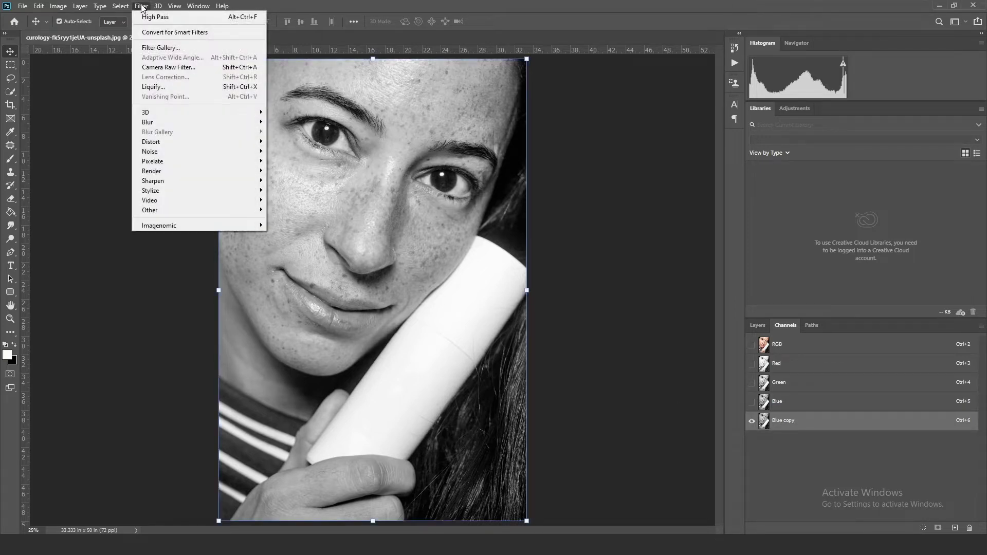
mouse_move(157, 210)
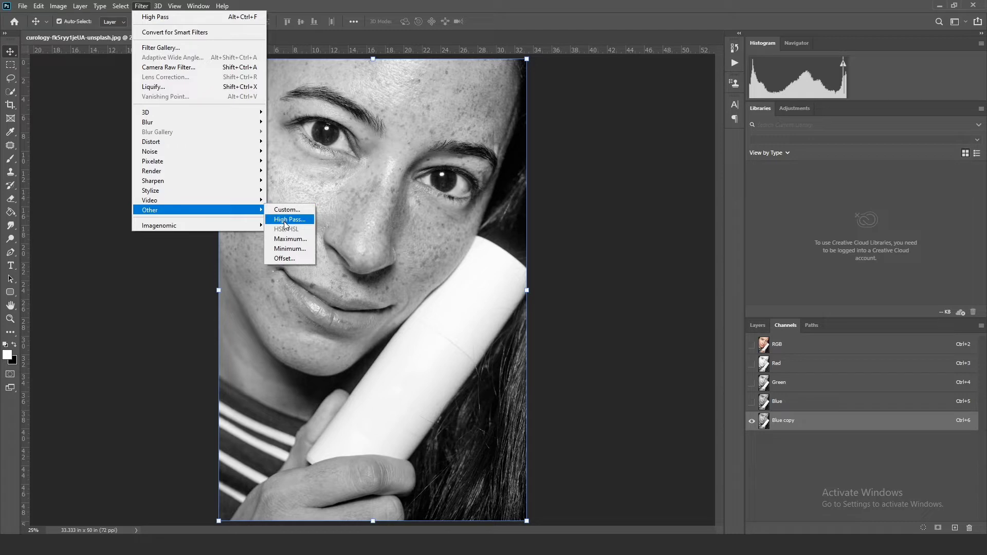
click(288, 219)
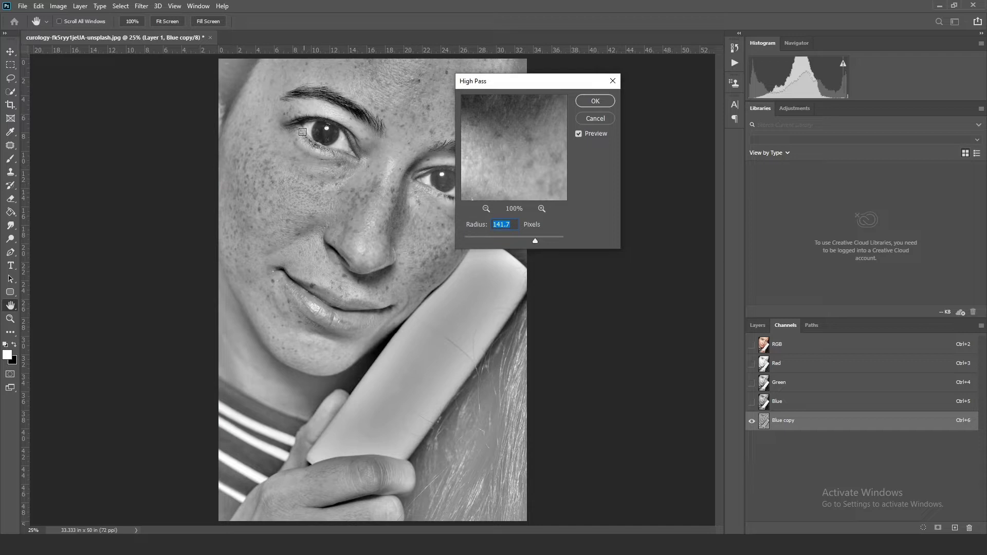
click(502, 237)
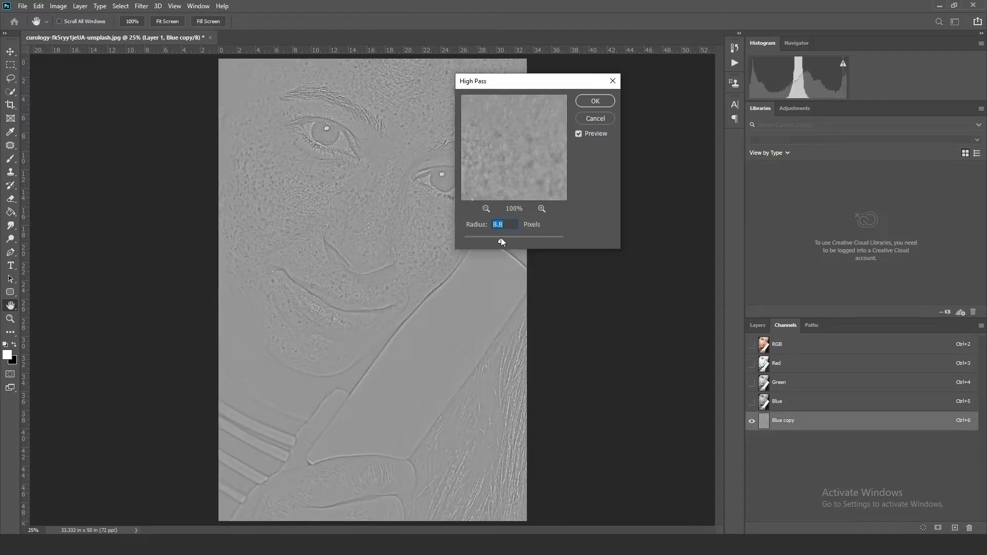
drag(505, 238, 513, 237)
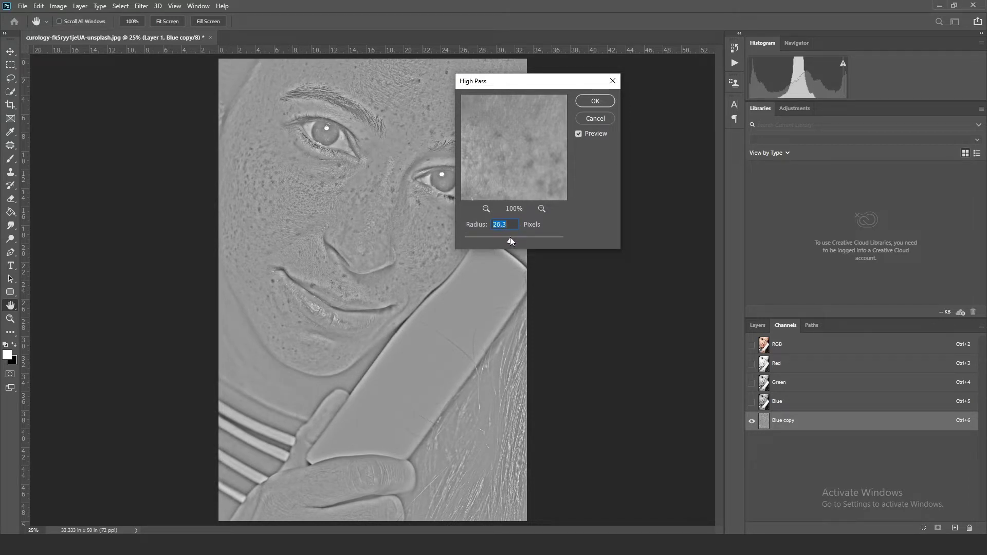
drag(509, 238, 518, 239)
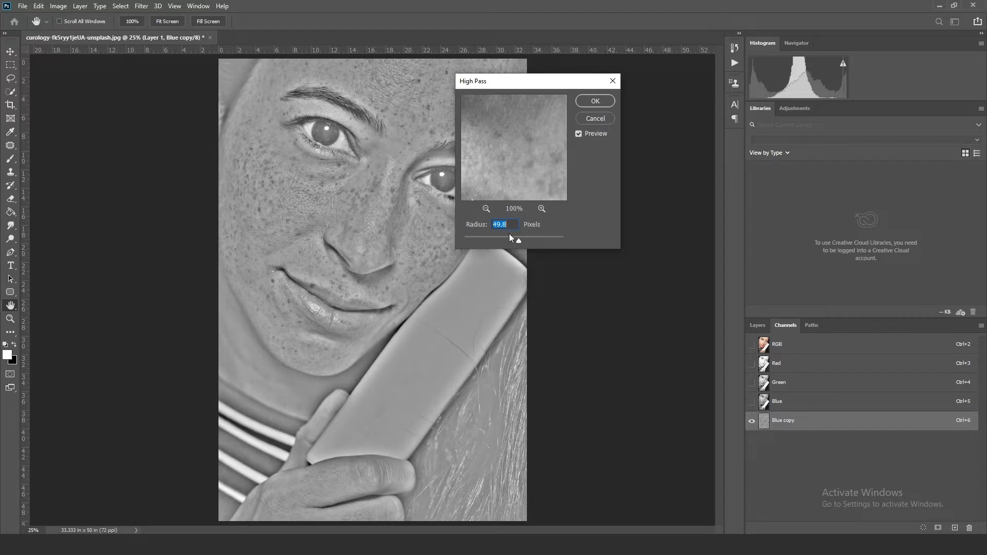
click(514, 238)
drag(515, 240, 515, 240)
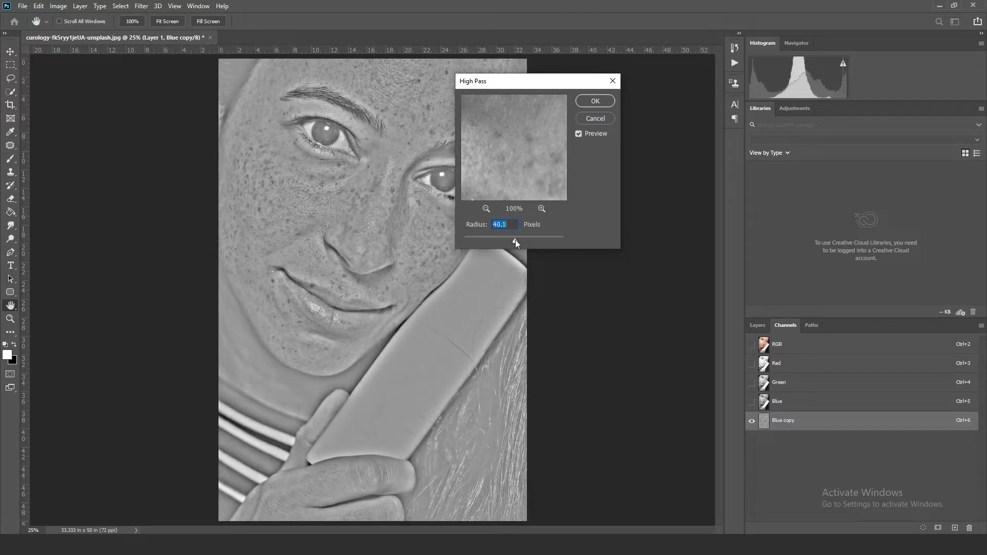
click(601, 101)
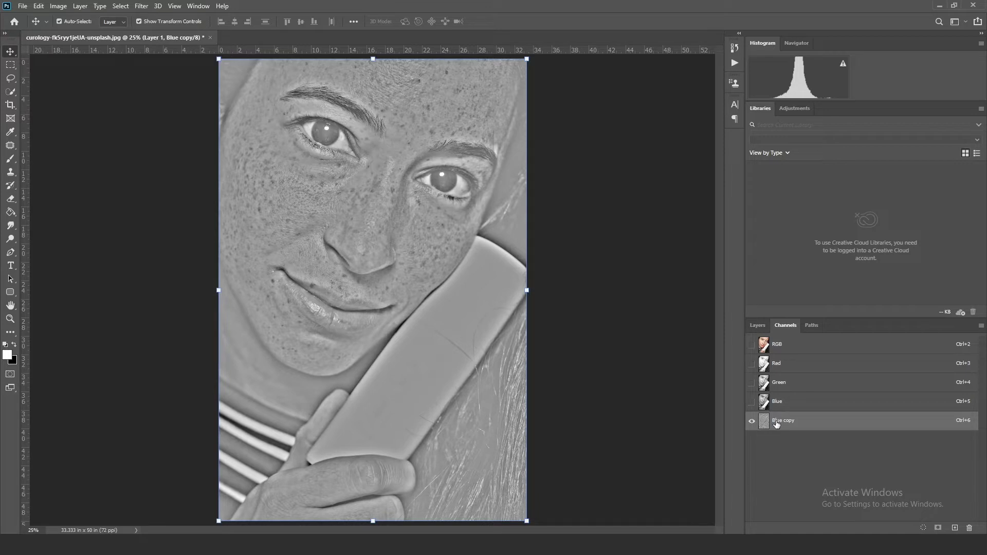
- Run Calculations on the Blue copy channel with itself, using Hard Light blending at 100% opacity and outputting to a new channel
click(58, 6)
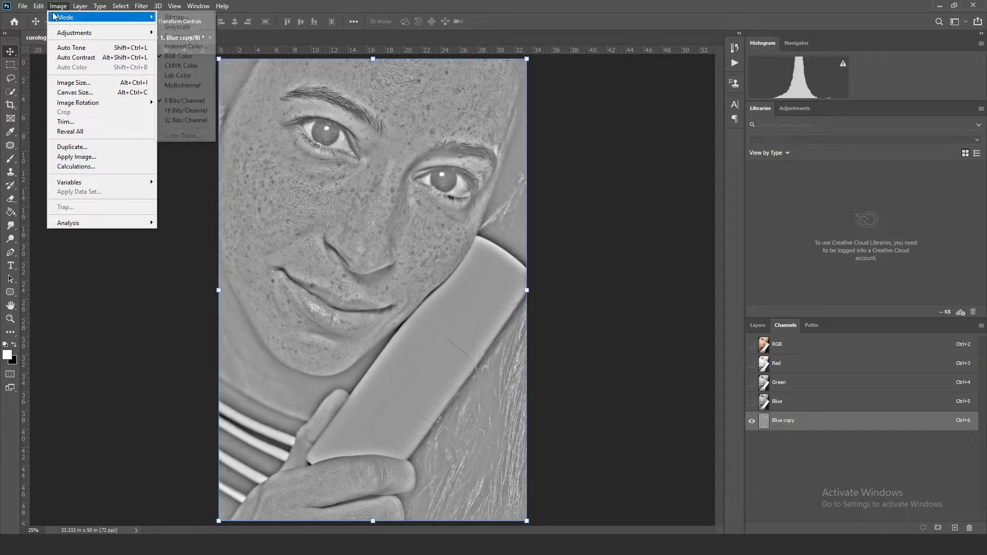
click(113, 168)
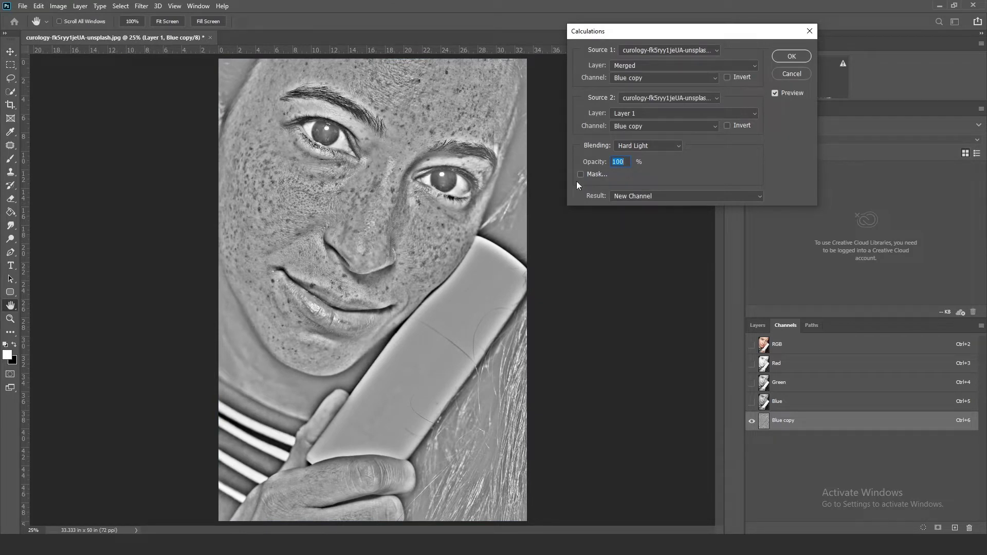
click(665, 149)
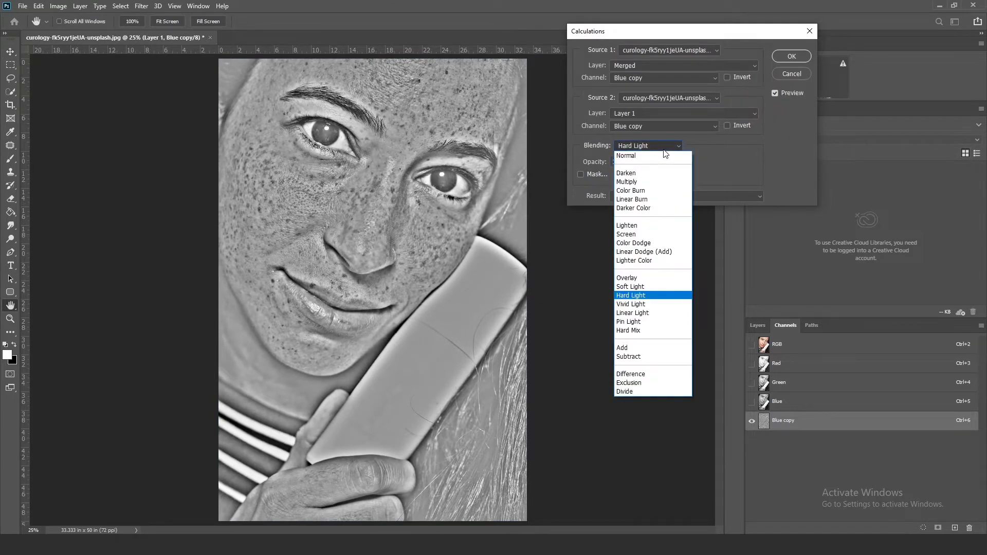
click(633, 155)
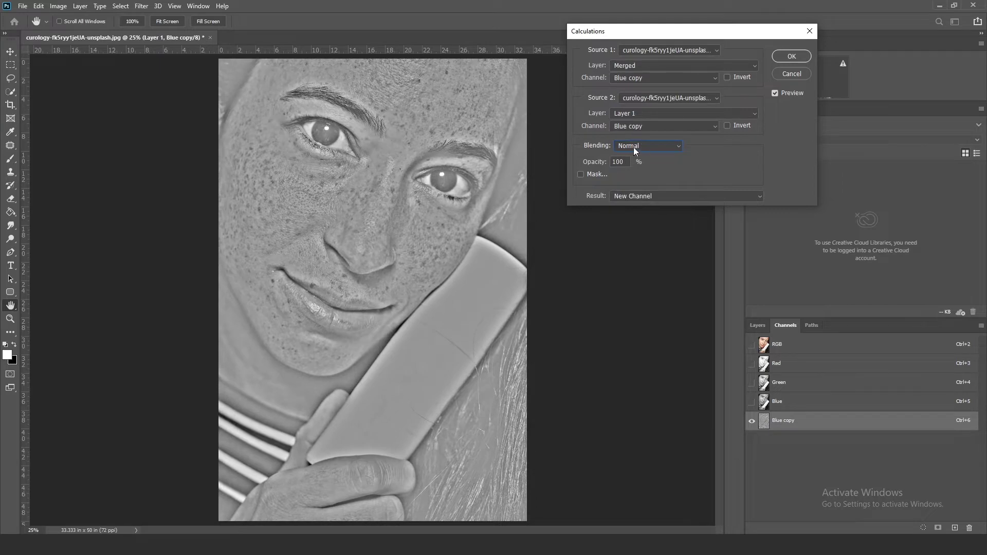
click(636, 147)
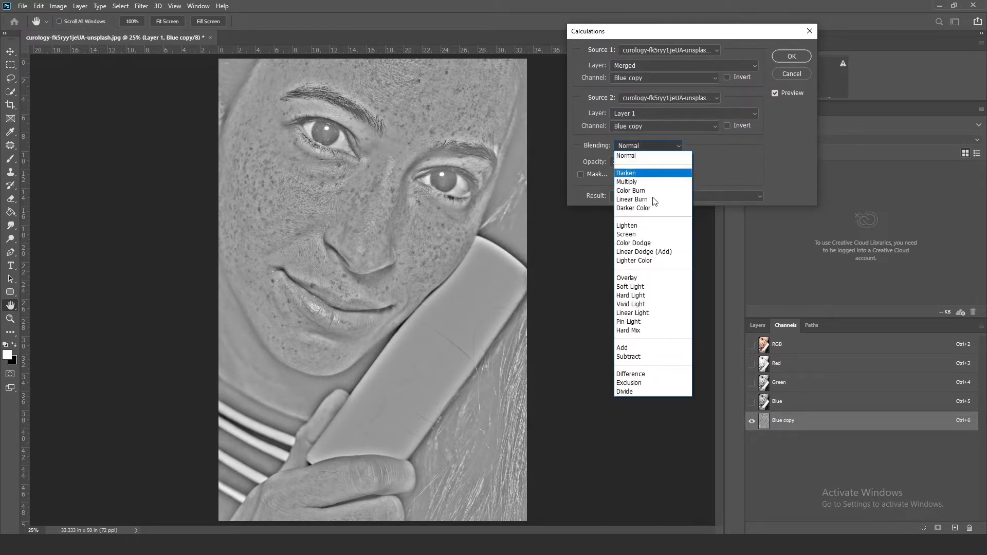
click(638, 295)
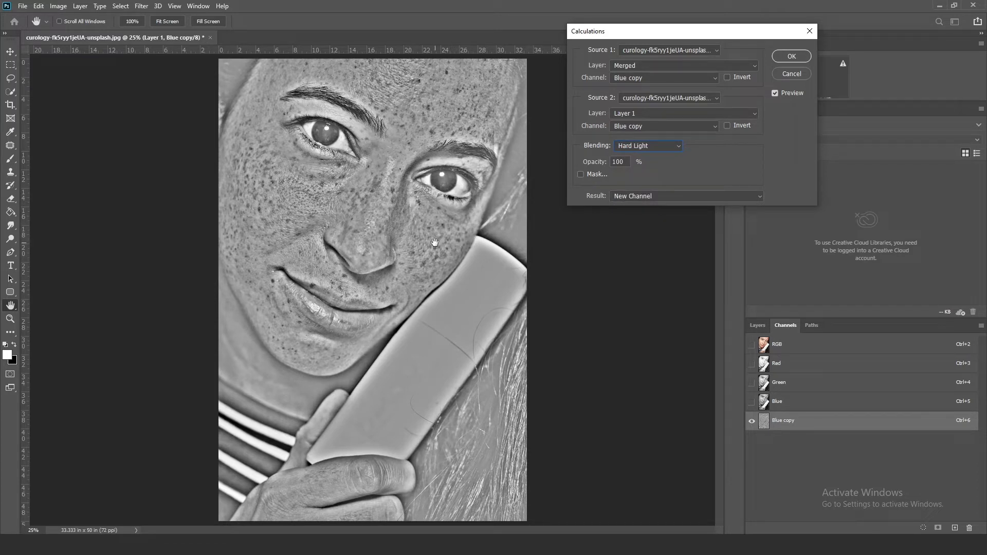
click(787, 56)
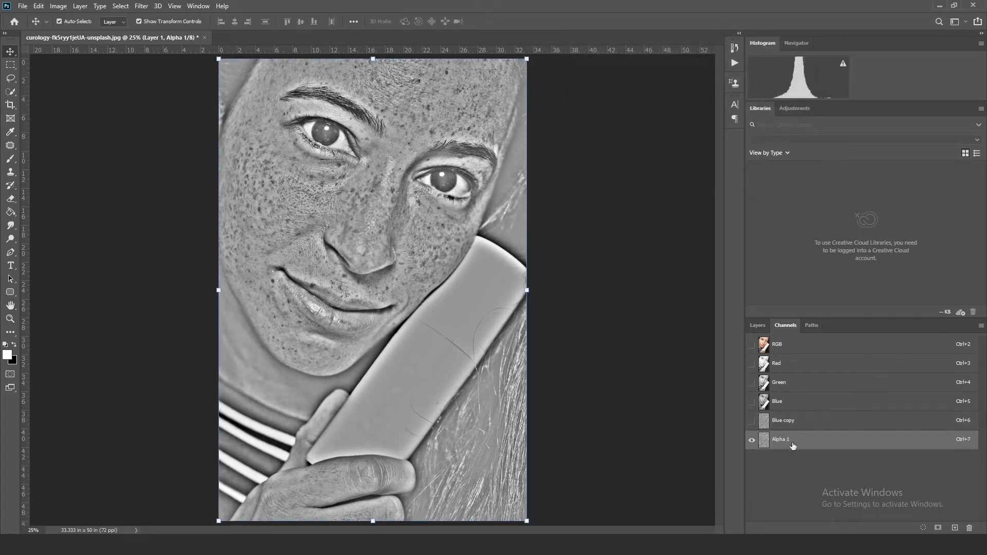
- Run Calculations on the Alpha 1 channel with Hard Light blending at 100% opacity, outputting to a new channel
click(58, 7)
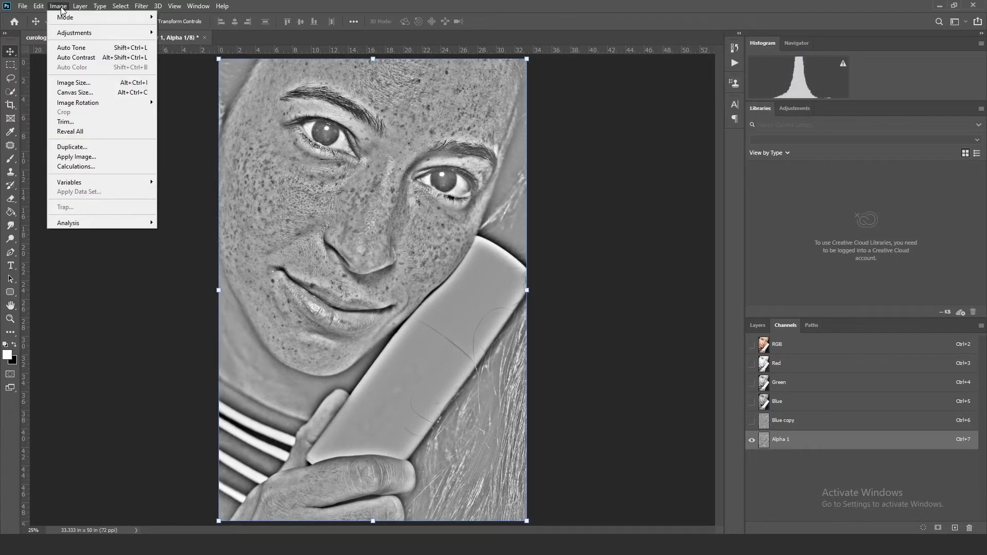
mouse_move(60, 25)
click(59, 6)
click(59, 6)
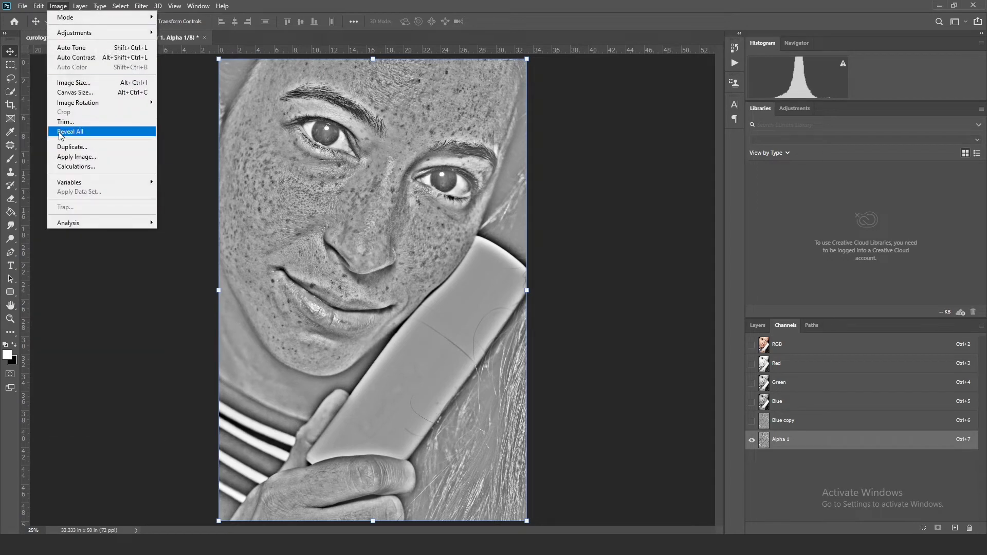
click(61, 167)
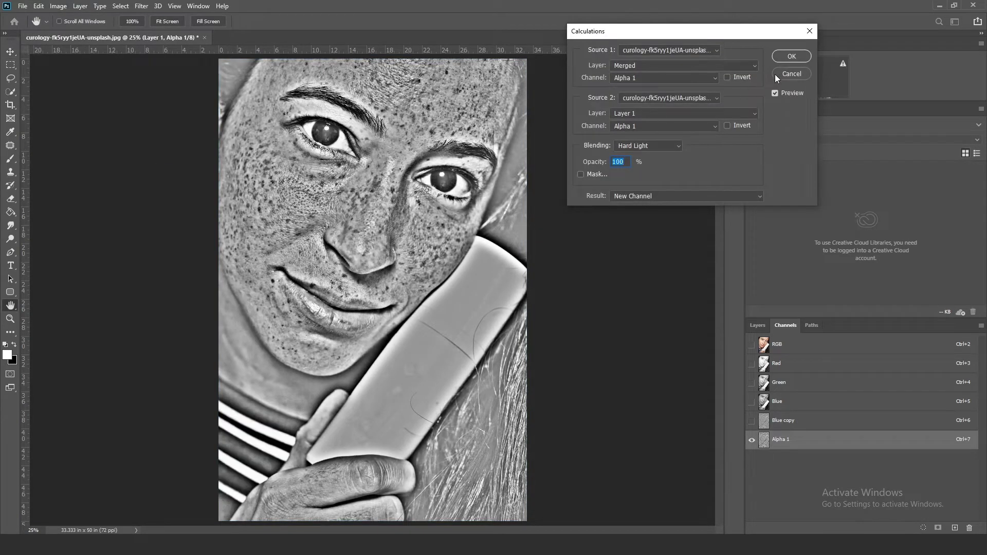
click(792, 56)
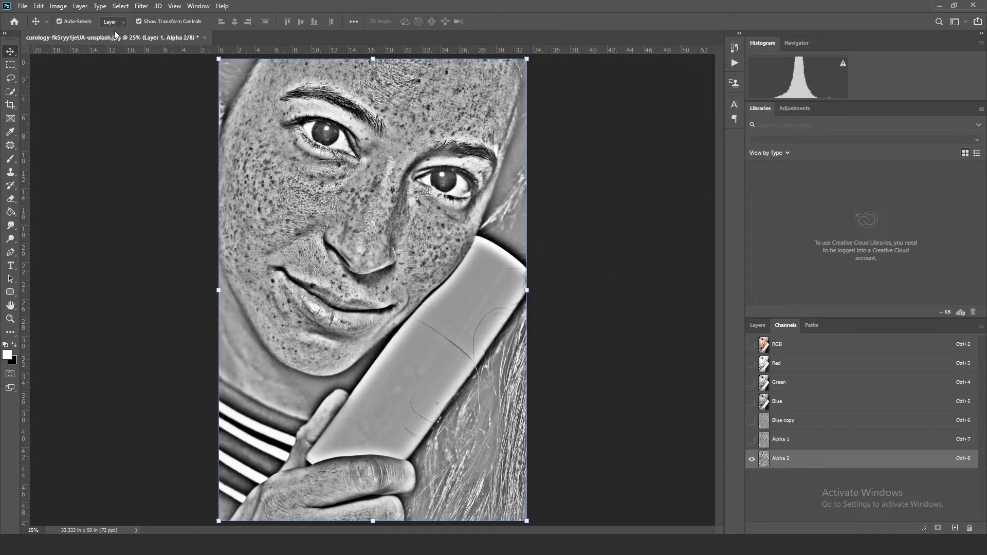
- Run Calculations on Alpha 2 with Hard Light blending into a new channel, and compare the result with Alpha 2
click(58, 6)
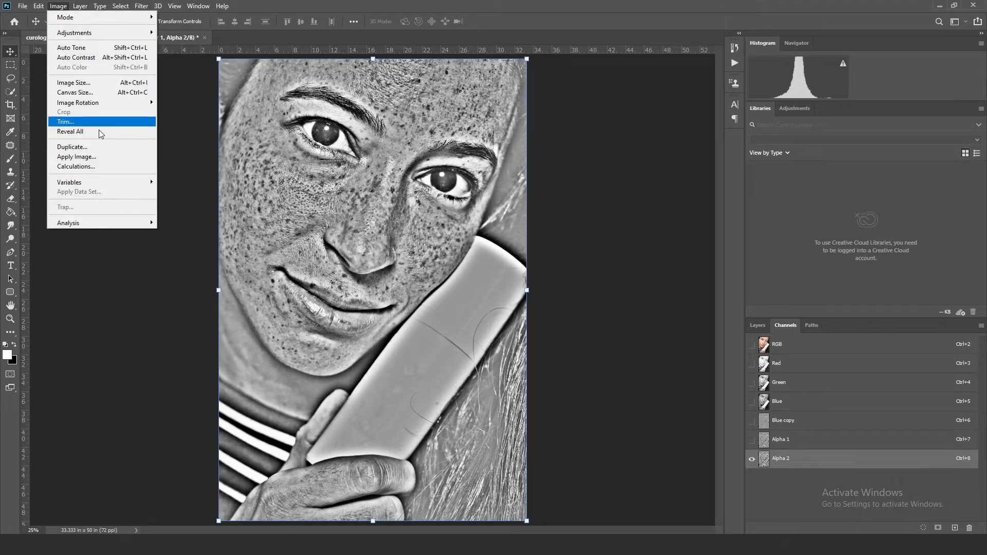
click(99, 167)
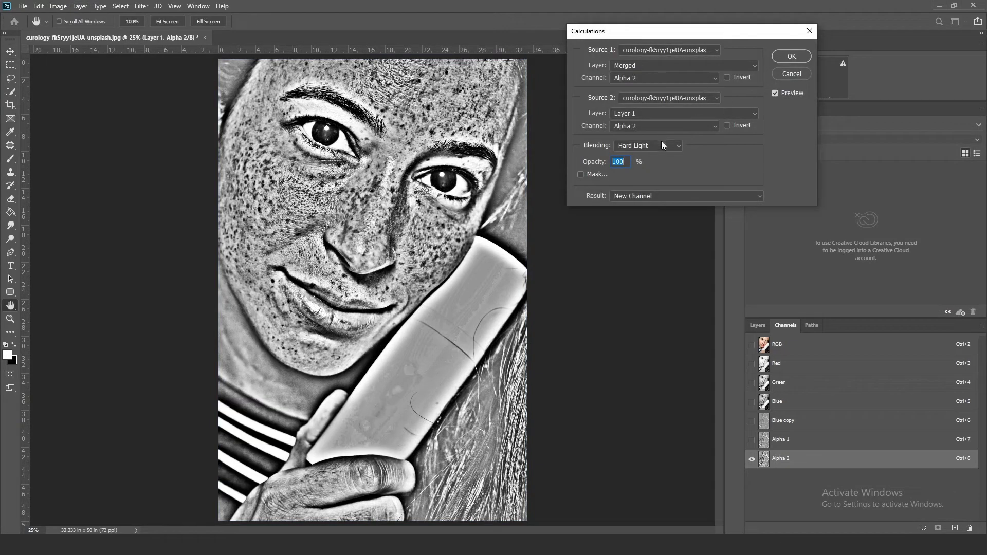
click(643, 147)
click(643, 147)
click(795, 56)
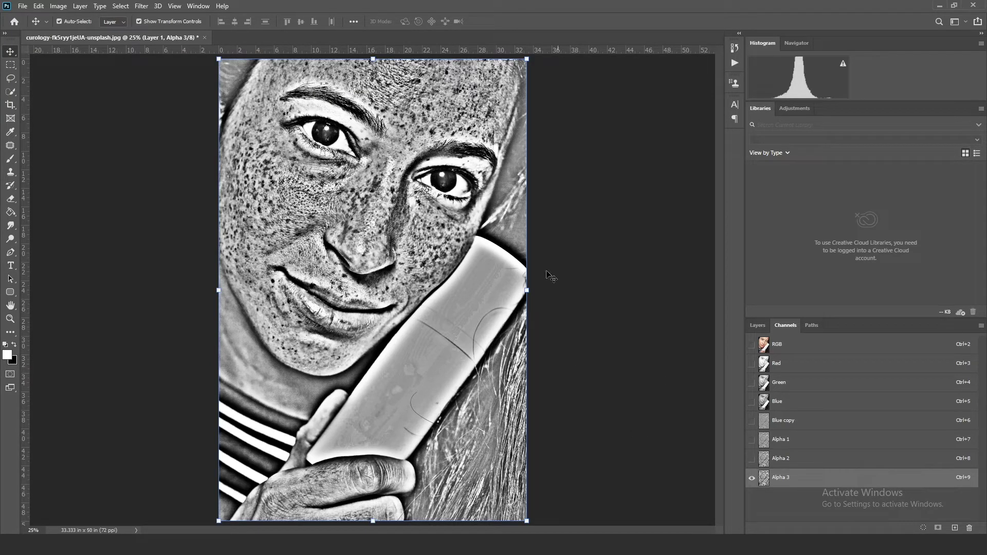
click(766, 463)
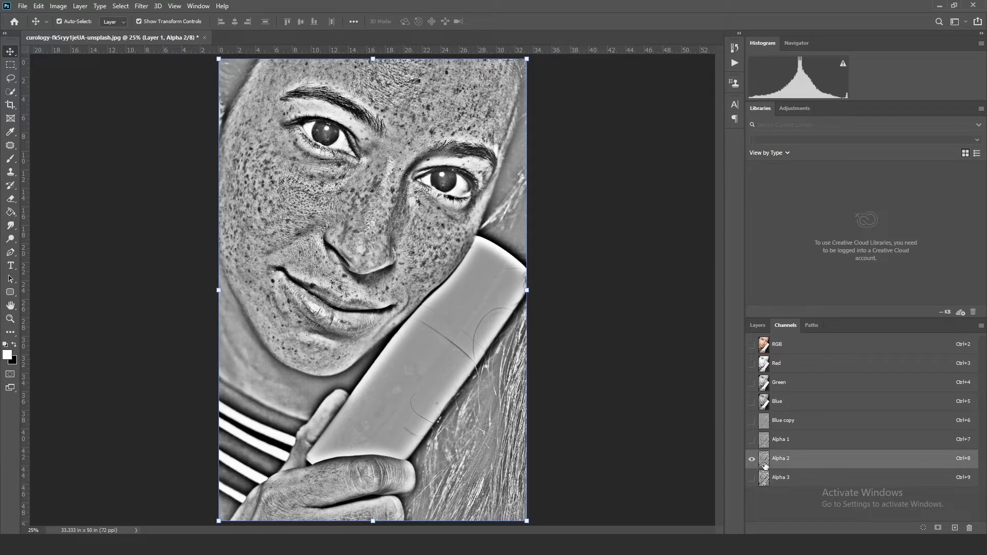
click(773, 483)
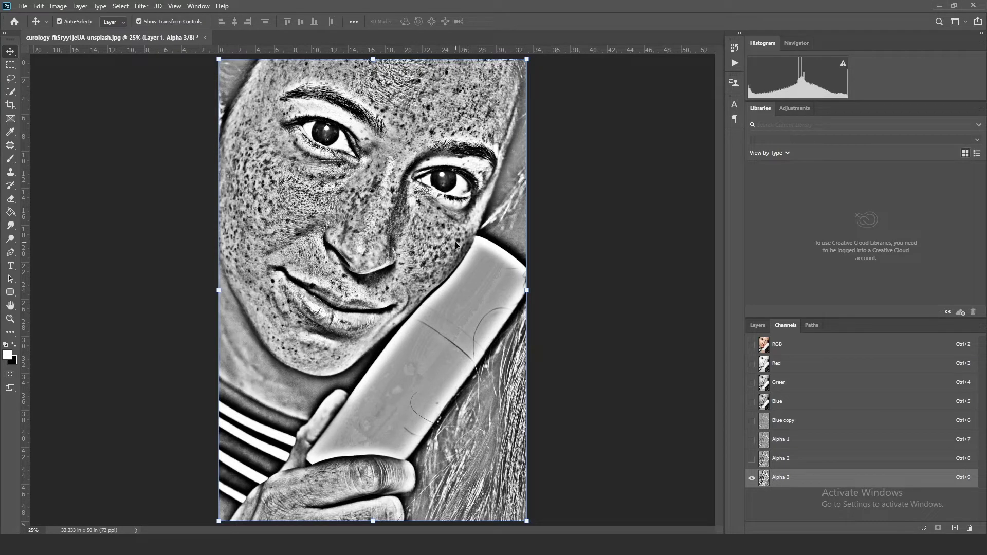
- Set up a white Soft Round brush at 90 px with 61% hardness, 100% opacity and 100% flow
click(10, 159)
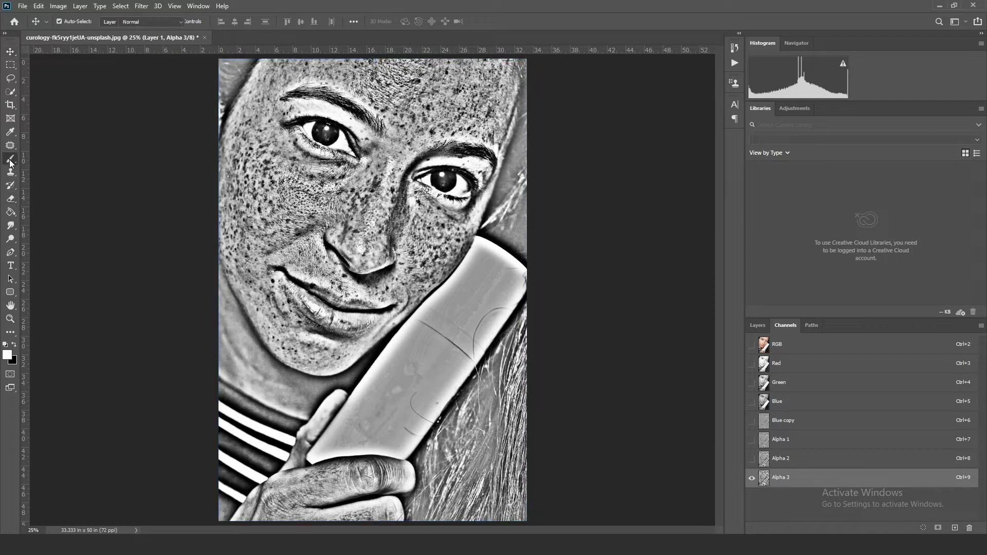
click(14, 346)
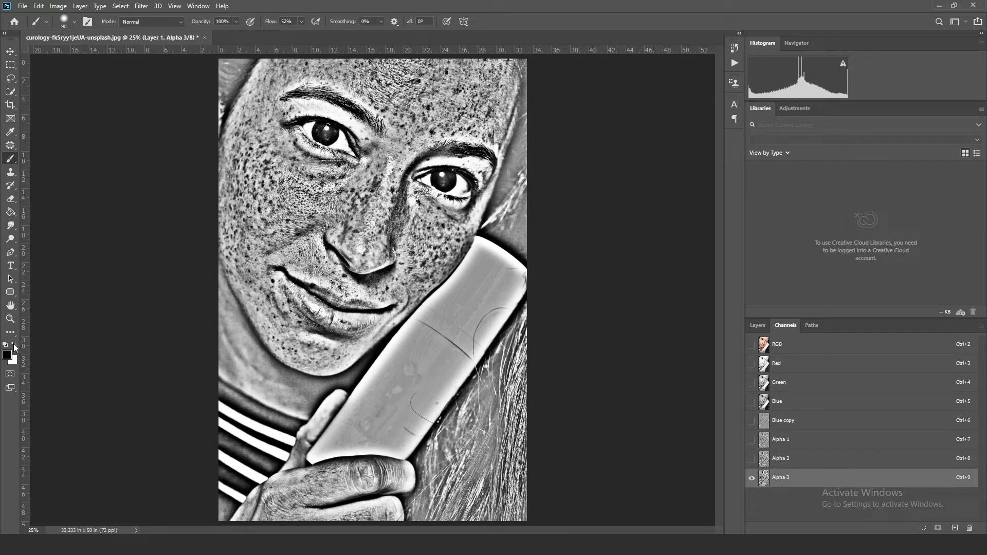
click(15, 346)
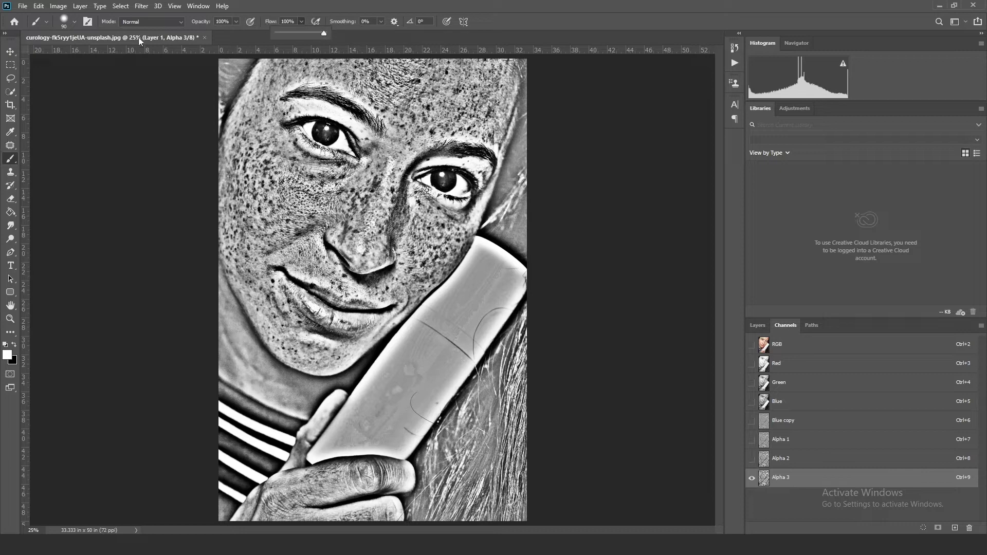
click(75, 22)
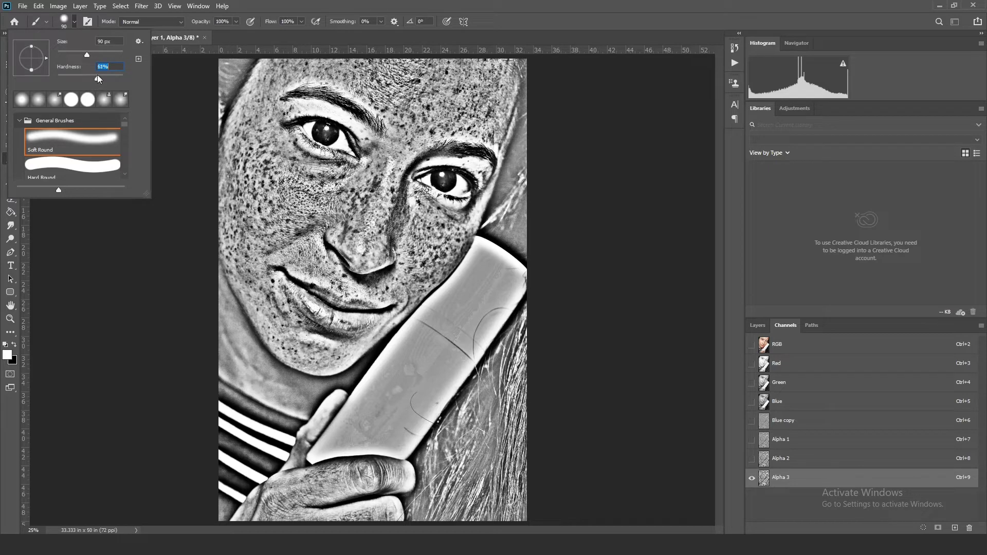
key(Return)
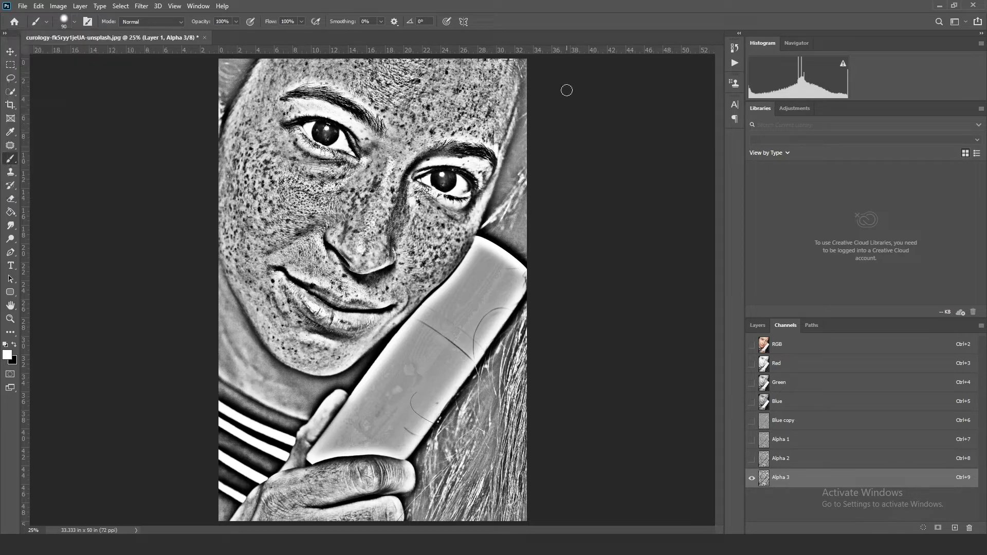
- Enlarge the brush to 175 px and paint white over the eye beside the hair and along the adjacent hair edge in Alpha 3
key(bracketright)
key(bracketright)
key(bracketright)
key(bracketright)
mouse_move(452, 165)
mouse_down()
mouse_move(474, 184)
mouse_move(445, 175)
mouse_up()
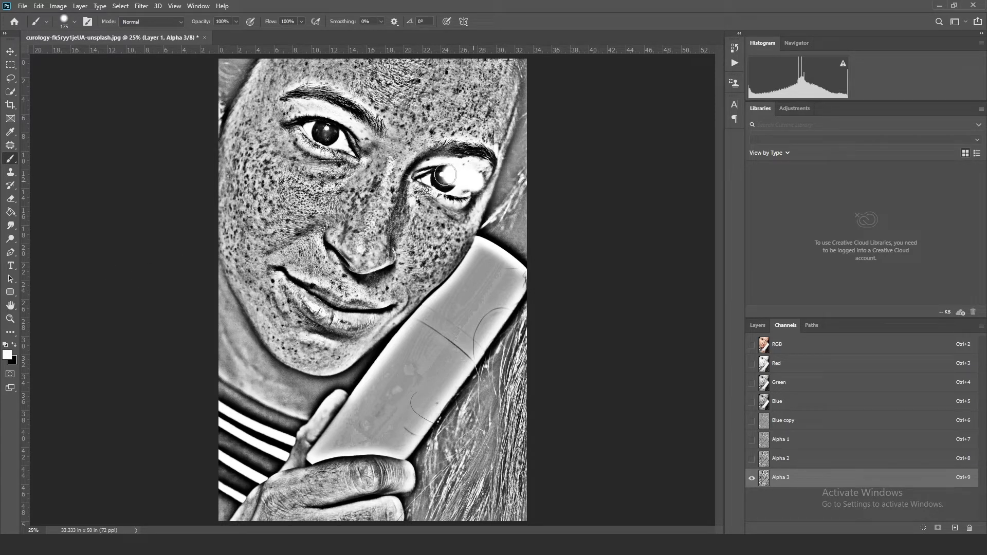
mouse_move(446, 175)
mouse_down()
mouse_move(431, 157)
mouse_move(412, 172)
mouse_up()
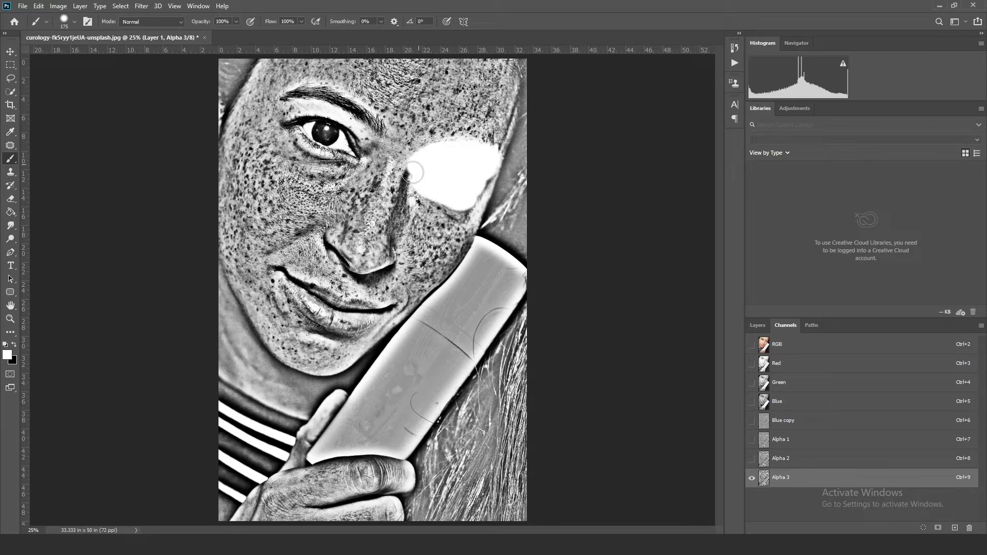
drag(412, 173, 520, 128)
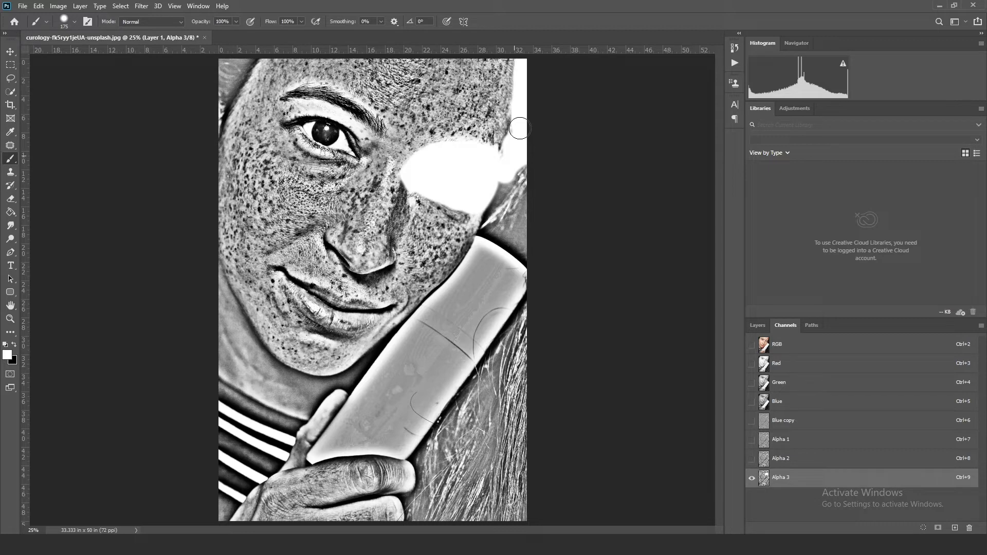
- Paint the bottle, hand, clothing, neck and background white with a 500 px brush, and cover the other eye, nose tip and lips with smaller brushes
key(bracketright)
key(bracketright)
key(bracketright)
key(bracketright)
key(bracketright)
mouse_move(519, 129)
mouse_down()
mouse_move(243, 352)
mouse_move(272, 387)
mouse_up()
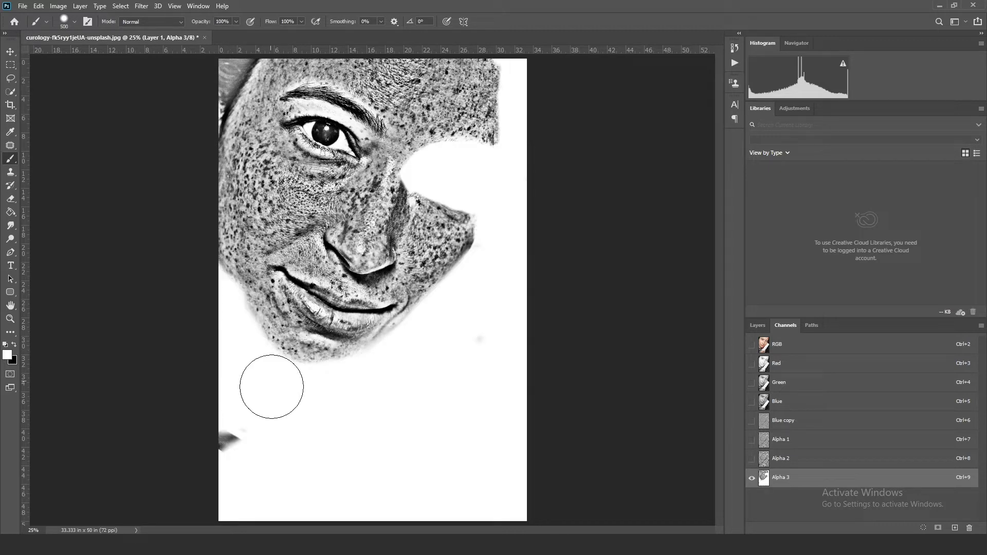
drag(272, 387, 231, 440)
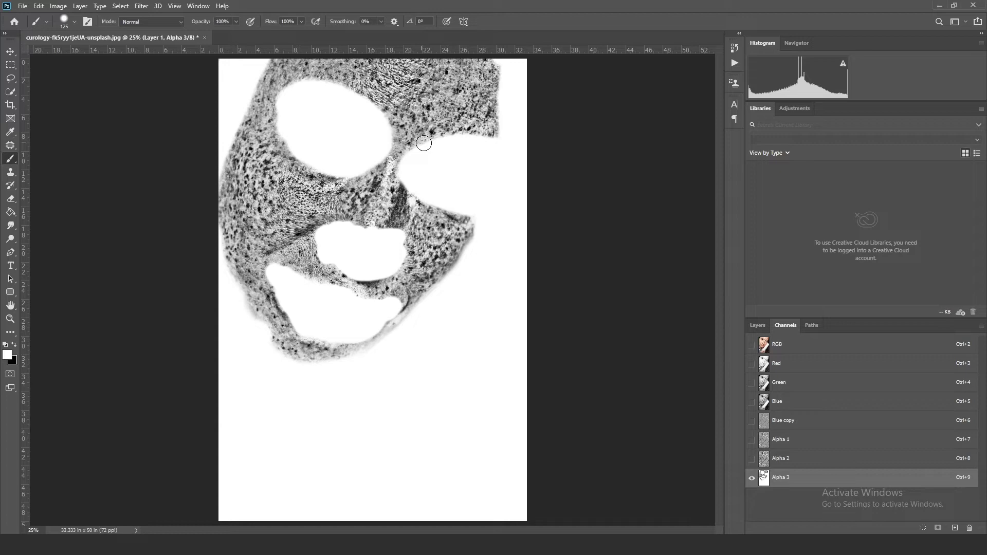
- Load the Alpha 3 channel as a selection and invert it to select the dark skin spots
click(11, 92)
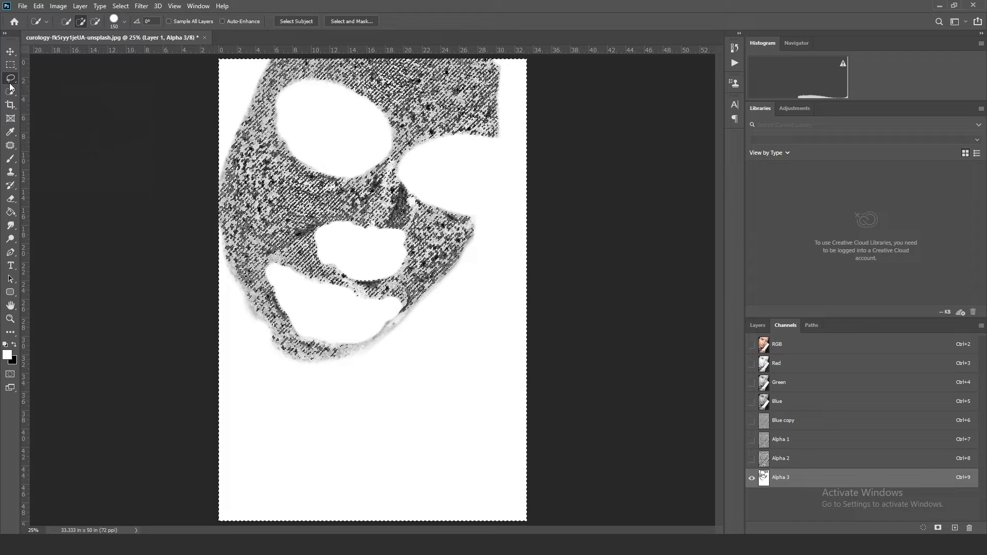
click(10, 80)
right_click(355, 149)
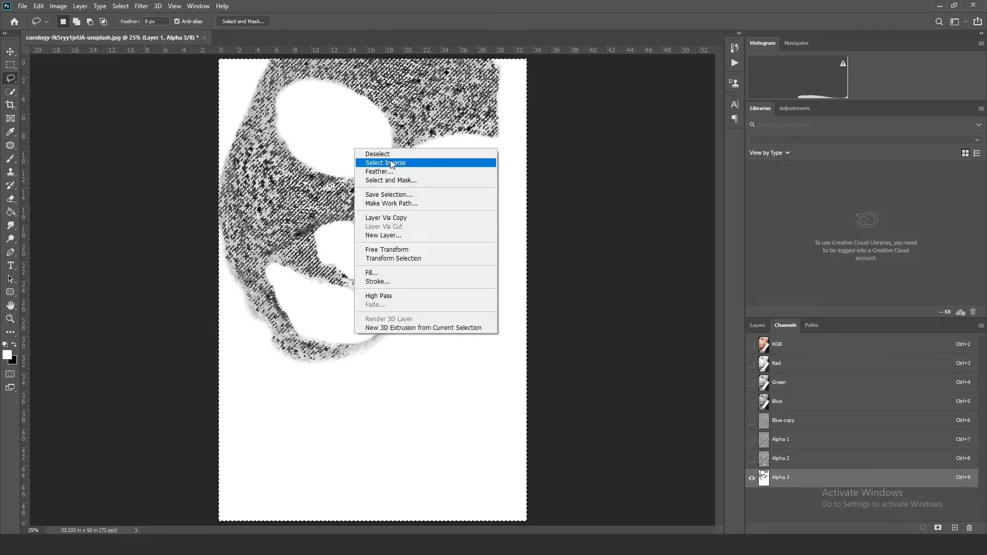
click(391, 162)
click(10, 160)
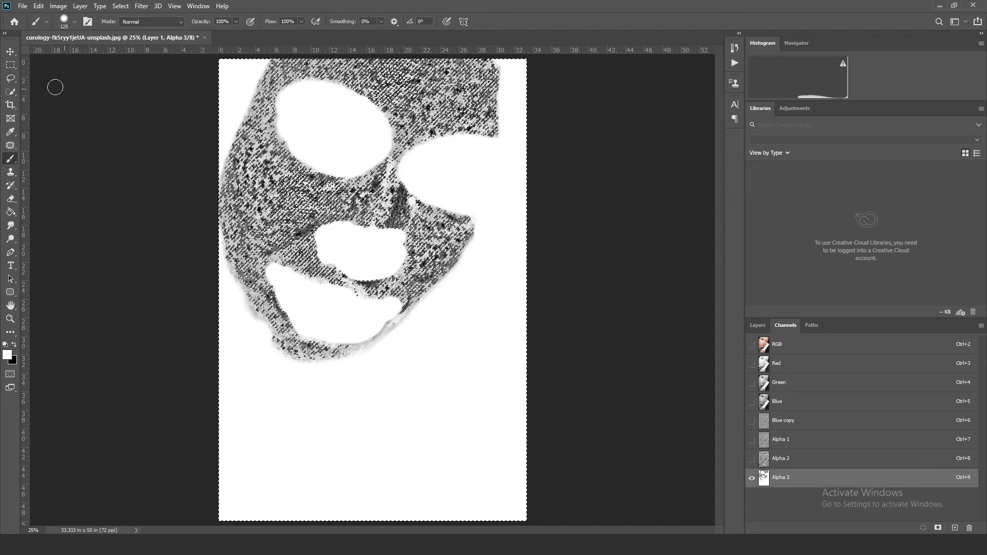
click(11, 79)
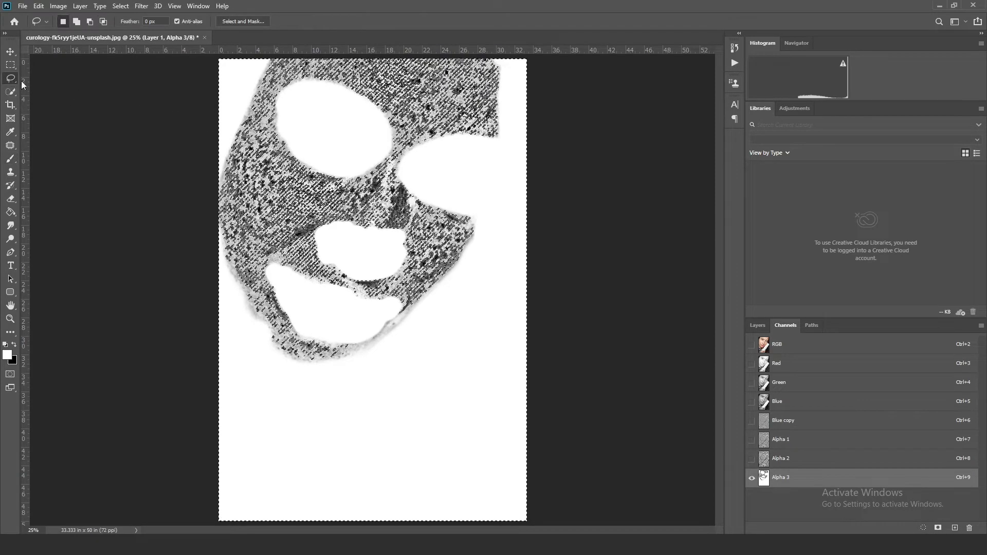
right_click(472, 176)
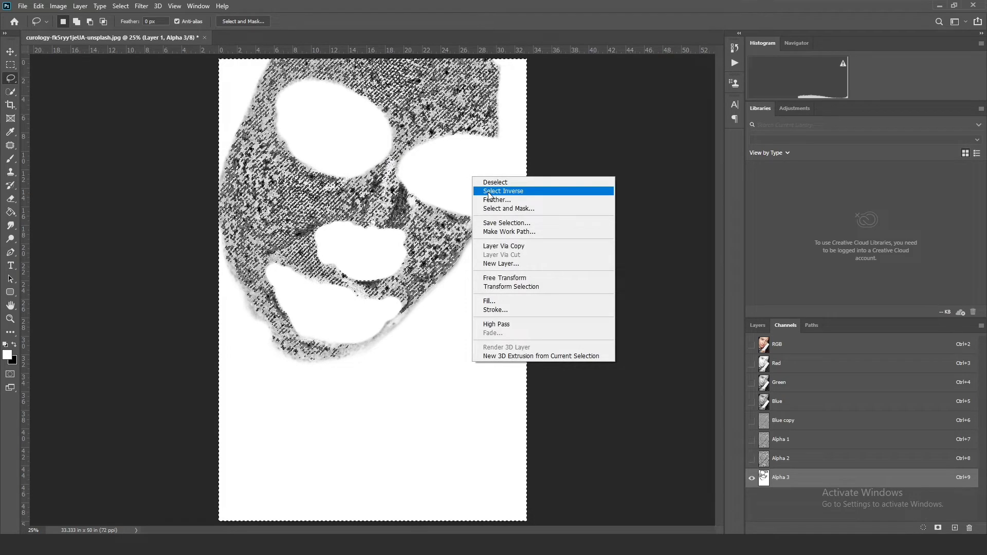
click(489, 192)
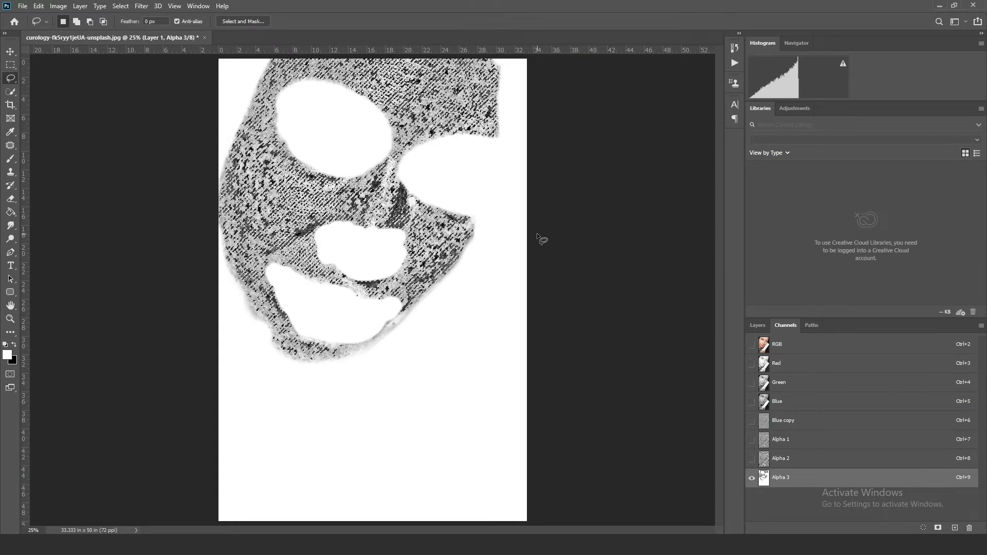
- Return to the RGB composite and subtract the nose-side shadow and the area under the nostrils from the spot selection with the Lasso
click(787, 349)
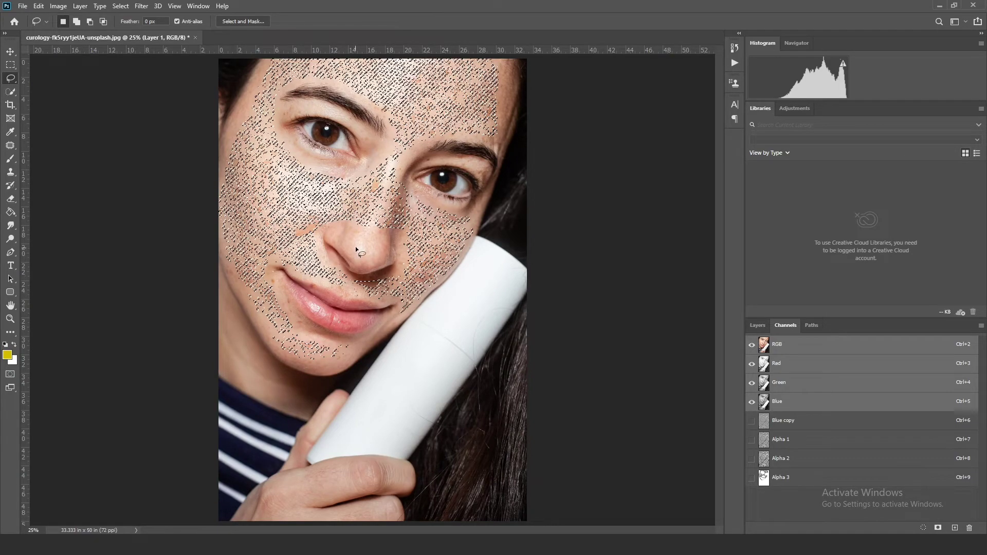
key(ctrl+plus)
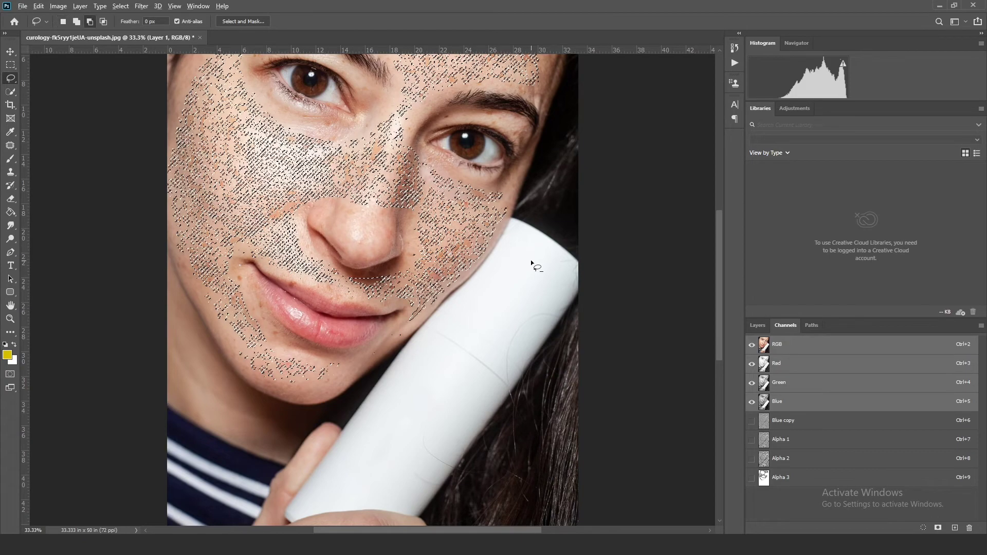
key(alt)
drag(426, 177, 428, 180)
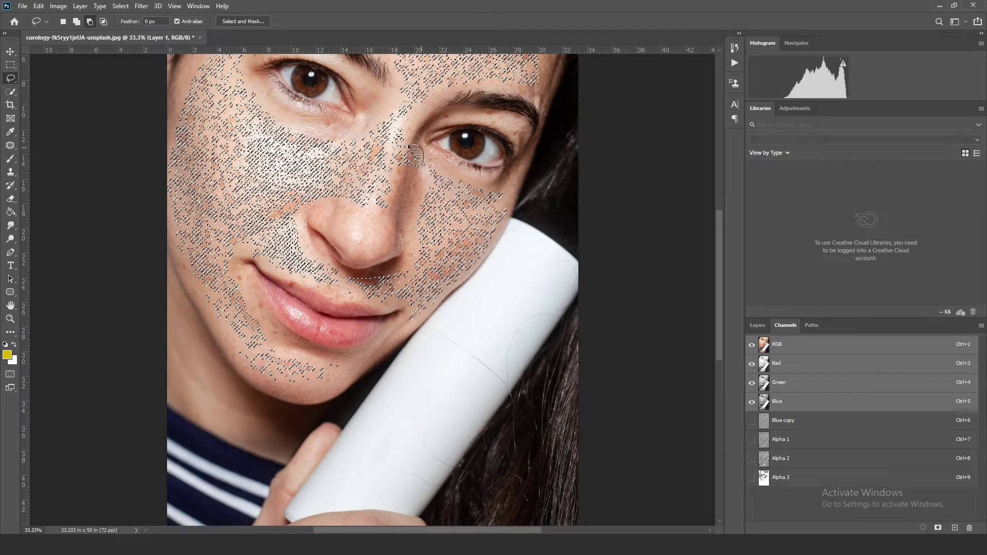
drag(426, 171, 427, 170)
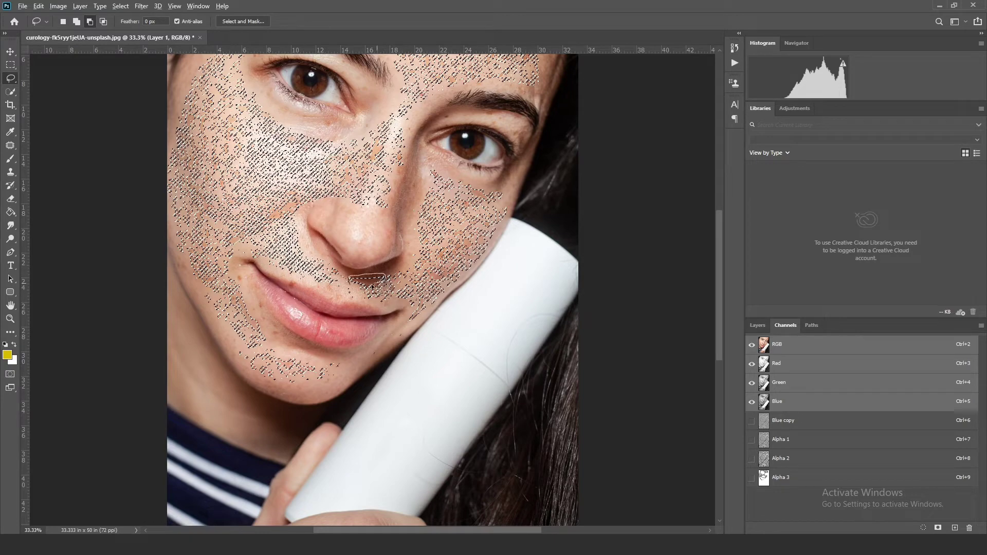
drag(355, 290, 351, 280)
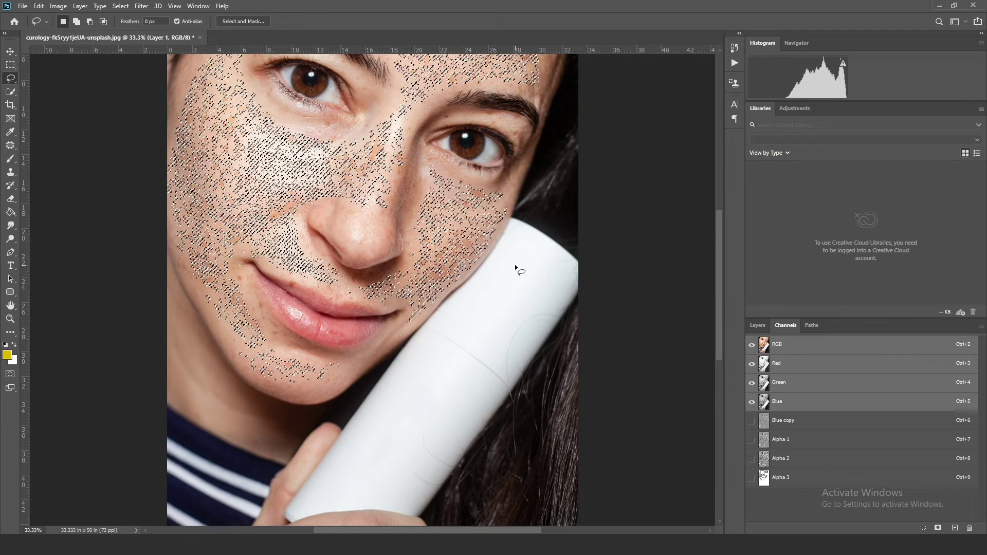
- Brighten the selected spots with an upward RGB Curves adjustment that blends them into the surrounding skin, and clear the selection
key(ctrl+m)
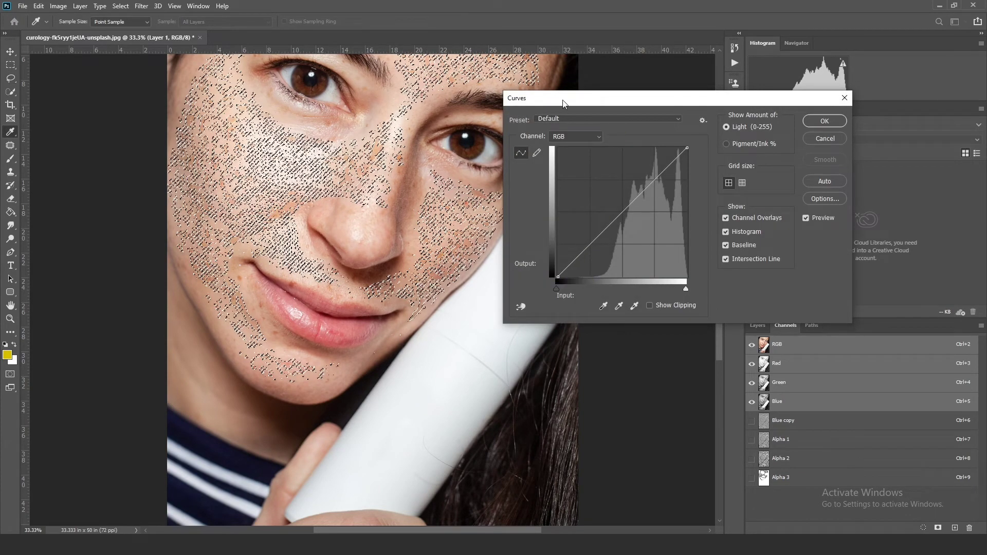
drag(562, 99, 623, 87)
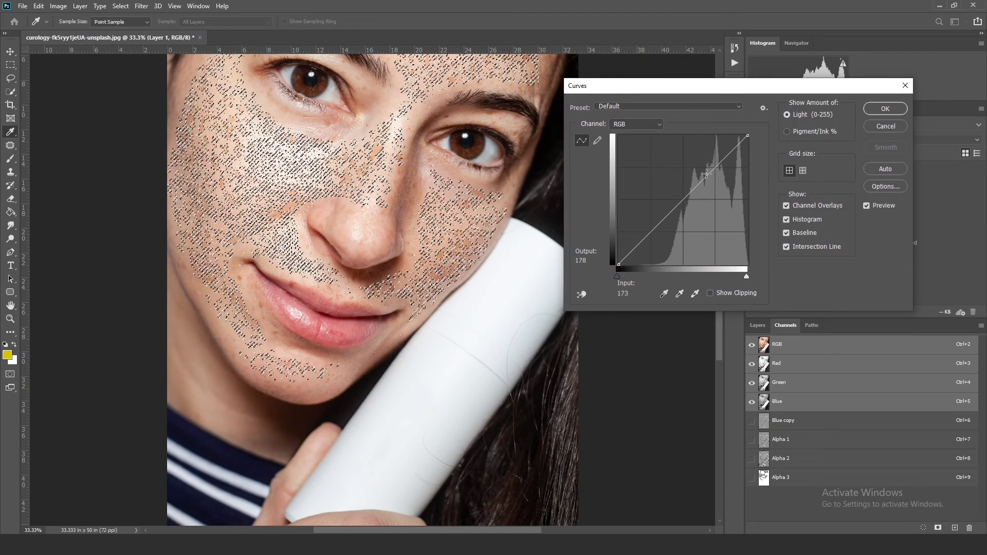
drag(706, 174, 698, 171)
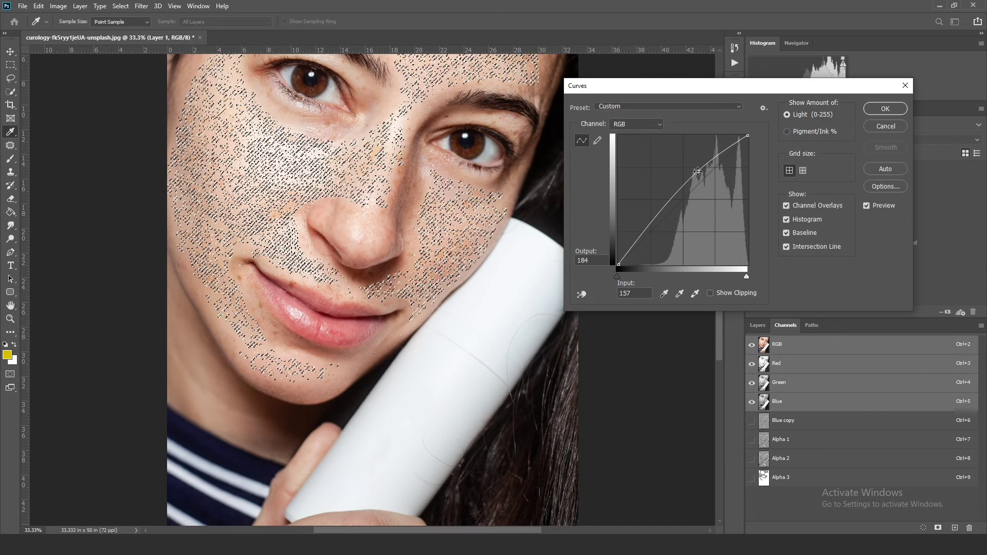
drag(698, 172, 705, 165)
click(886, 108)
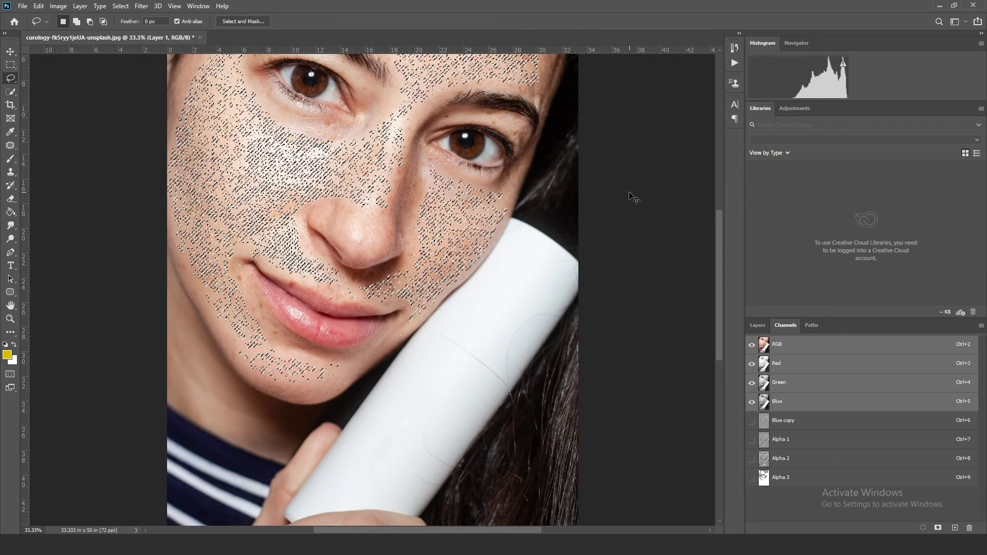
key(ctrl+d)
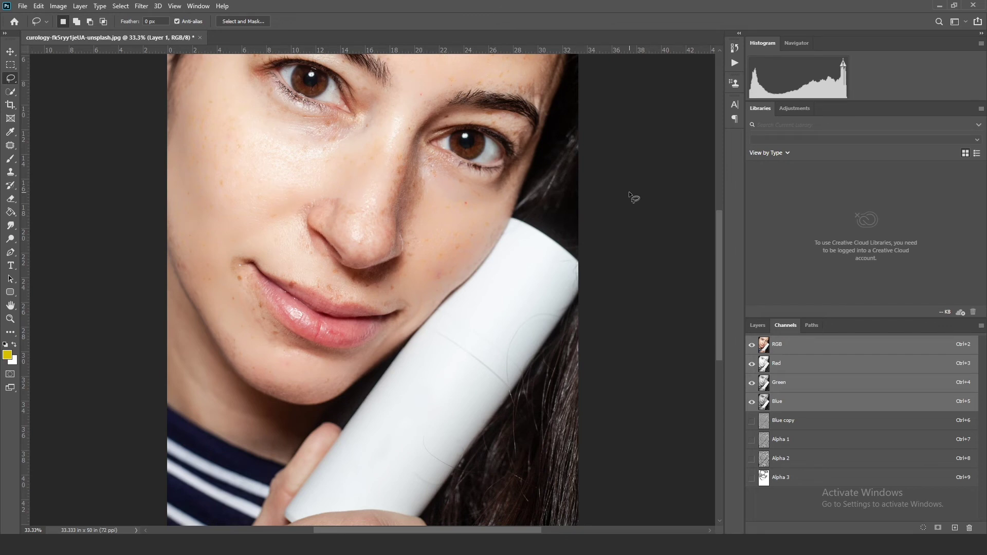
- Examine the evened-out skin at different magnifications and compare it with the original by toggling Layer 1's visibility
key(ctrl+minus)
key(ctrl+plus)
key(ctrl+minus)
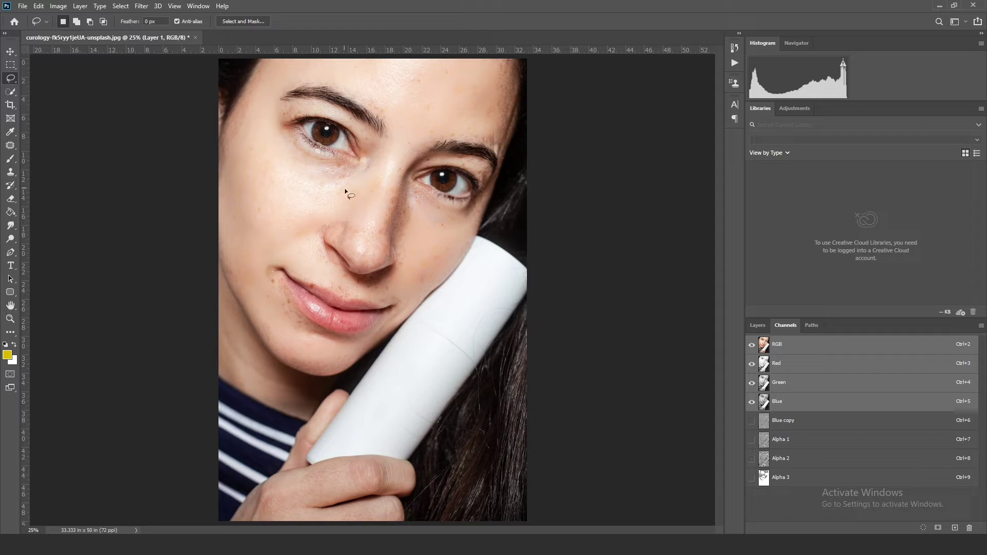
key(ctrl+minus)
key(ctrl+plus)
click(756, 327)
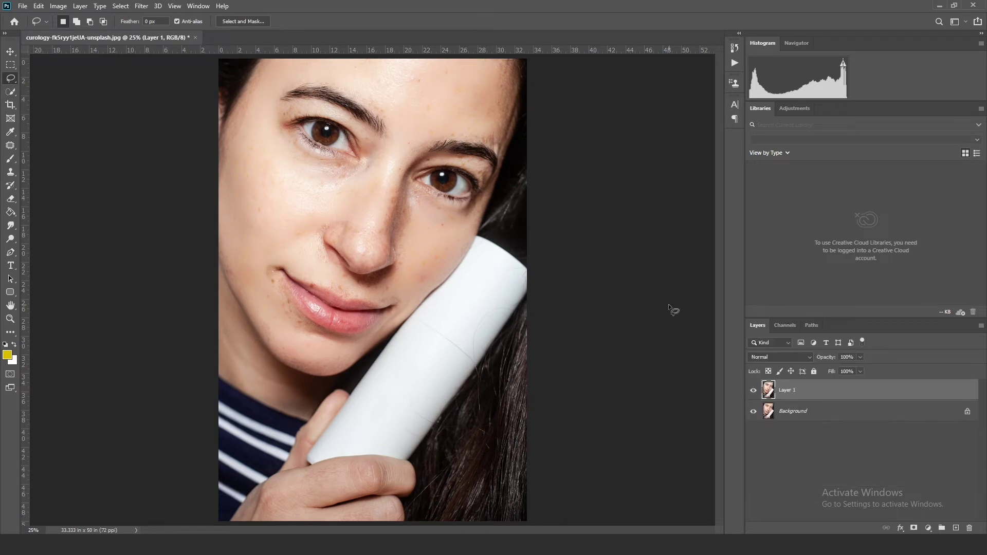
click(756, 392)
click(758, 393)
- Heal the remaining spots around the mouth, chin, lower cheek and nostril on Layer 1 with a 40 px Content-Aware Spot Healing Brush
click(10, 146)
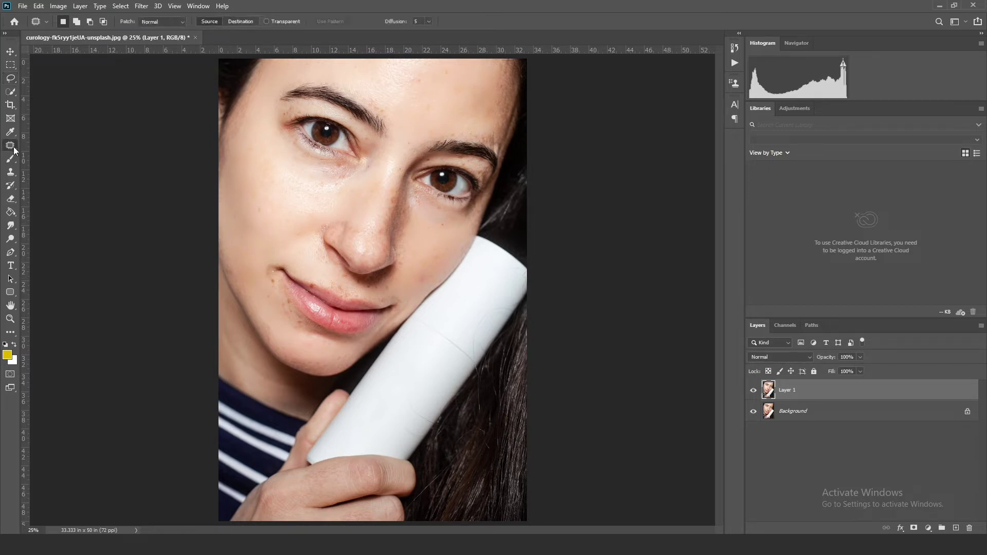
right_click(14, 149)
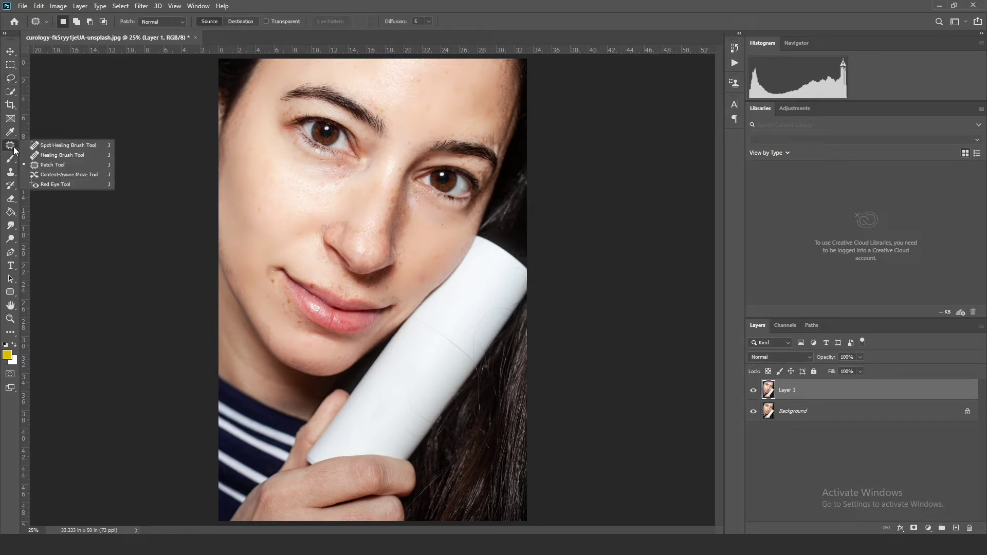
click(44, 145)
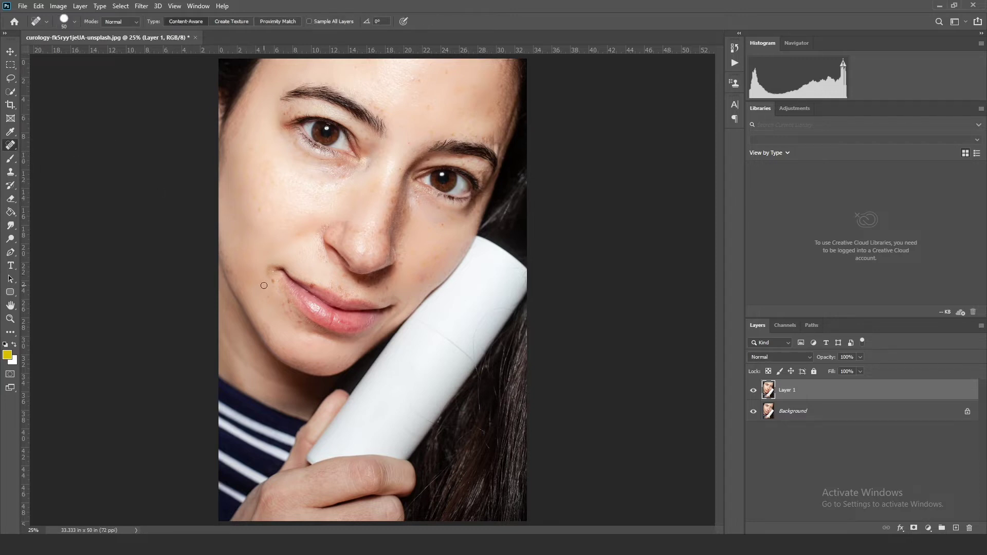
key(bracketleft)
click(269, 295)
click(312, 286)
click(290, 314)
drag(291, 308, 285, 301)
drag(247, 264, 248, 276)
click(261, 211)
click(388, 288)
click(367, 286)
click(325, 261)
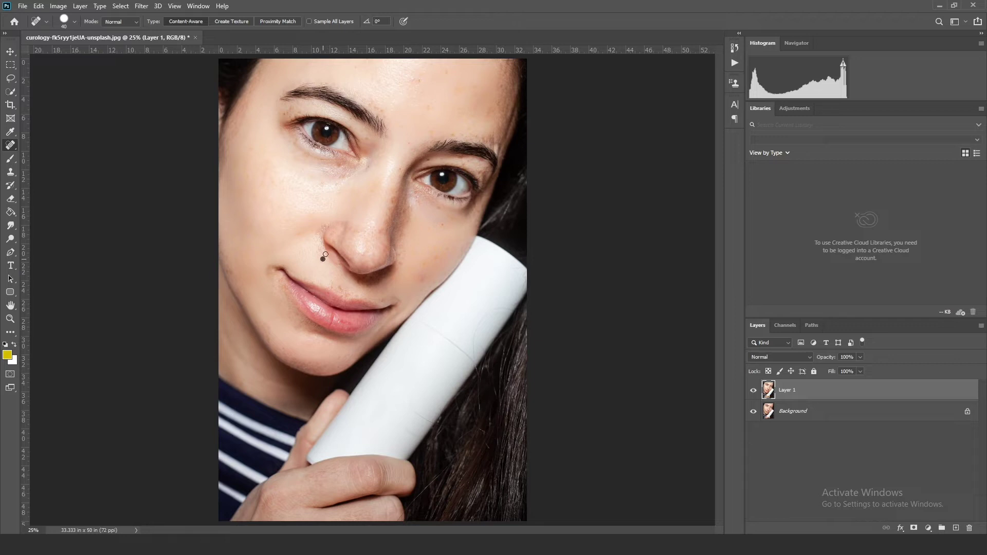
- Heal the leftover blemishes on both cheeks, under the eye and along the nose with the Spot Healing Brush
click(298, 234)
click(331, 188)
drag(332, 191, 341, 191)
drag(280, 187, 253, 179)
click(250, 148)
click(439, 223)
click(387, 214)
click(410, 144)
click(392, 198)
click(361, 229)
click(352, 236)
click(374, 232)
click(425, 263)
- Heal the blemishes on the forehead, around the eyebrows and near the hair-side eye, and compare Layer 1 with the original
click(446, 97)
click(443, 117)
click(418, 82)
click(448, 73)
click(458, 91)
click(431, 103)
click(430, 128)
click(452, 135)
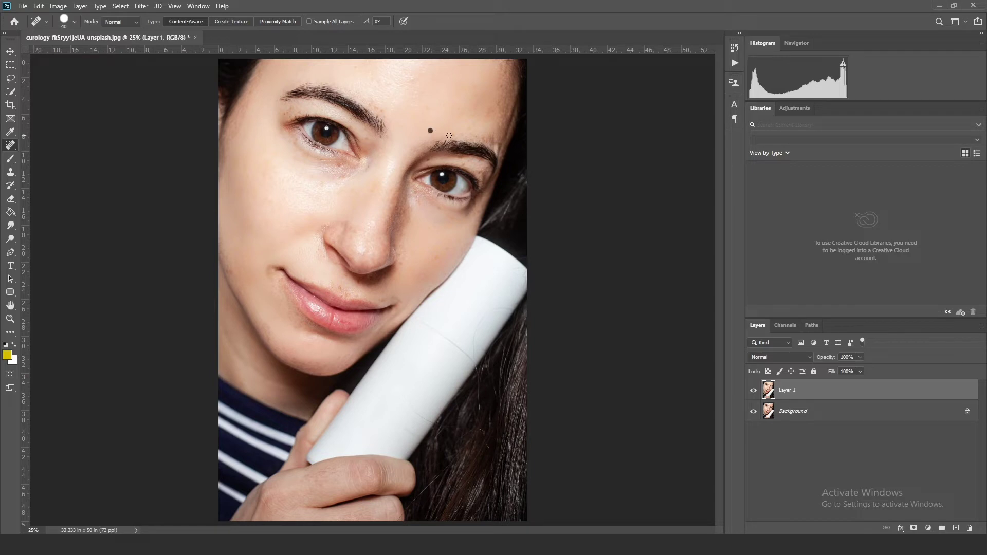
click(490, 114)
click(370, 103)
click(387, 117)
click(413, 80)
click(463, 163)
click(441, 210)
click(293, 107)
click(753, 390)
click(753, 390)
- Duplicate Layer 1 and apply a Gaussian Blur with a radius of about 27 px to the copy
click(142, 6)
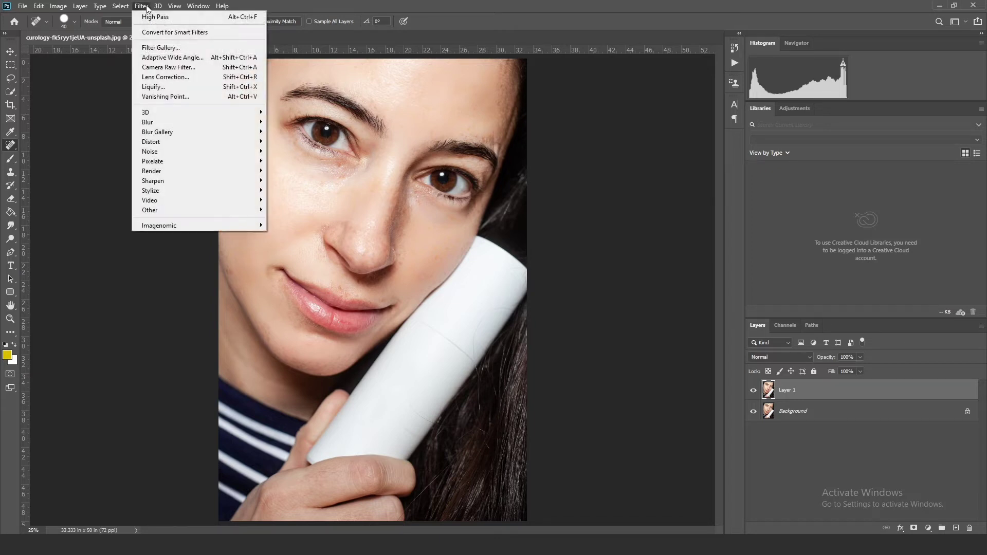
click(662, 332)
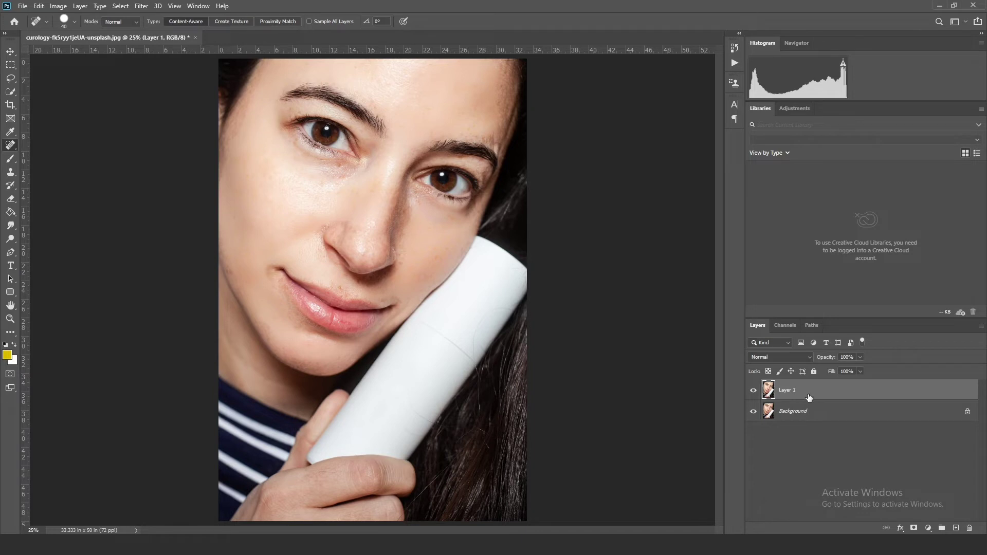
key(ctrl+j)
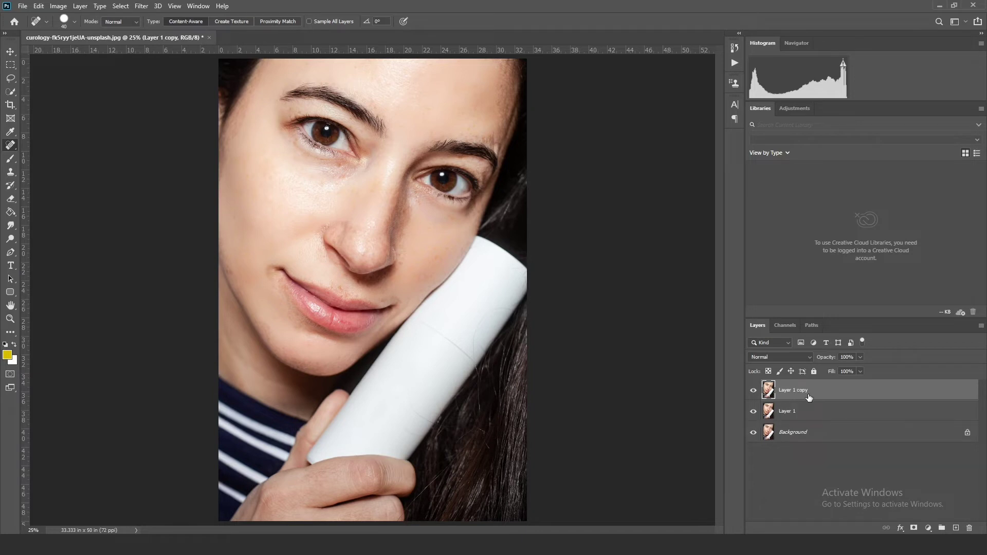
click(140, 9)
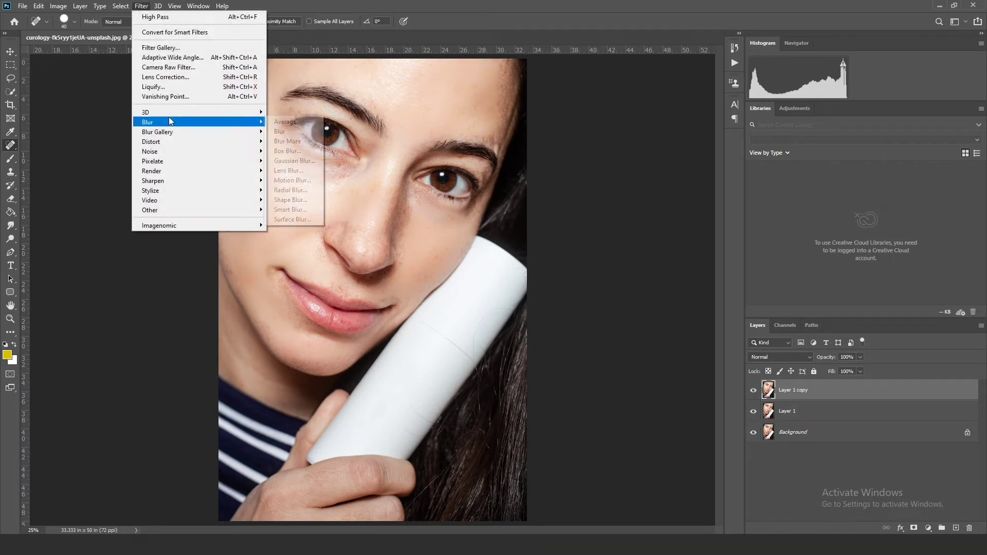
mouse_move(170, 122)
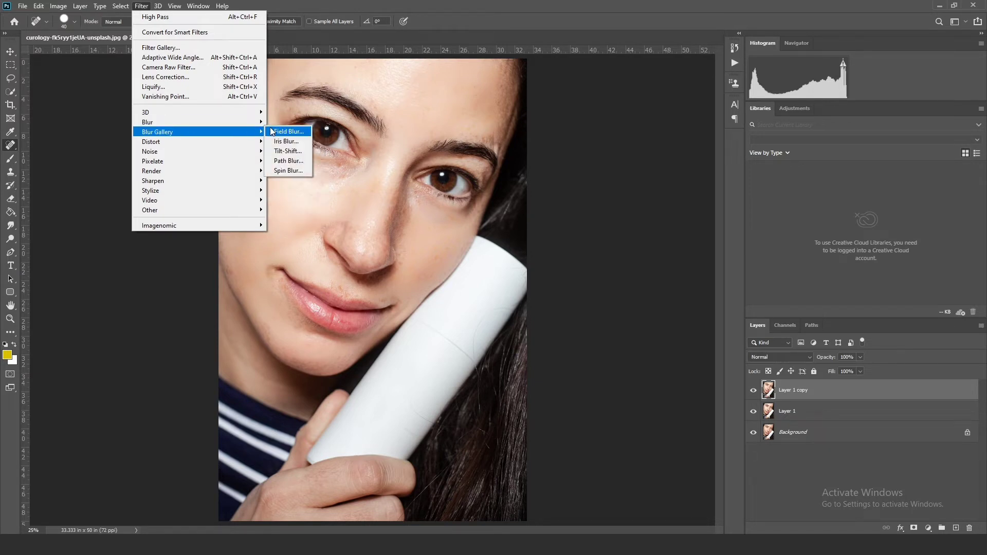
click(291, 160)
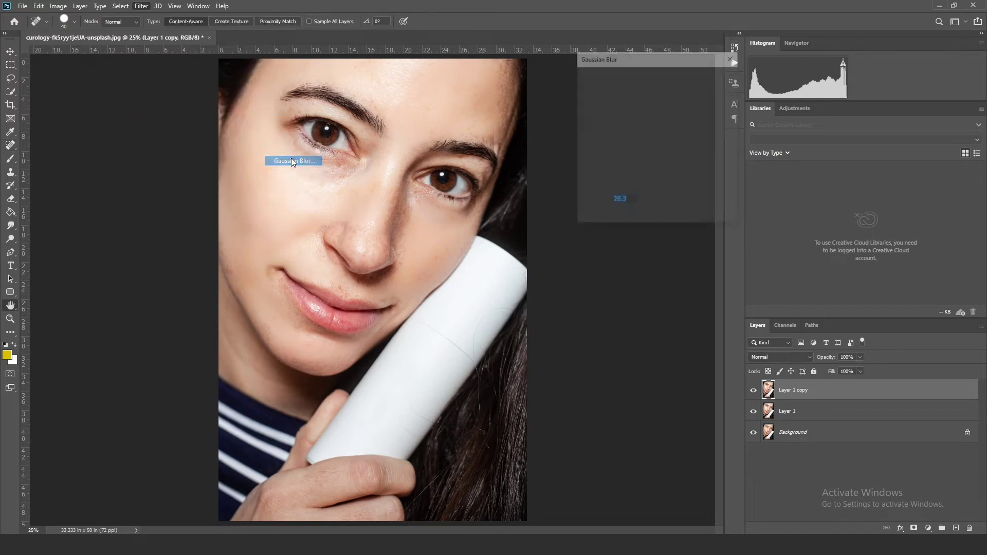
mouse_move(630, 217)
mouse_down()
mouse_move(617, 218)
mouse_move(633, 215)
mouse_up()
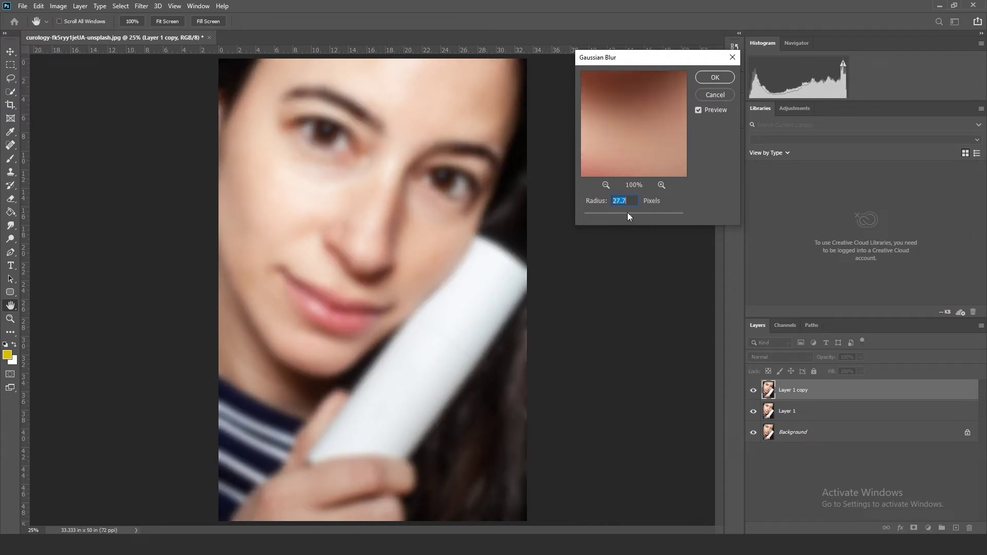
click(308, 185)
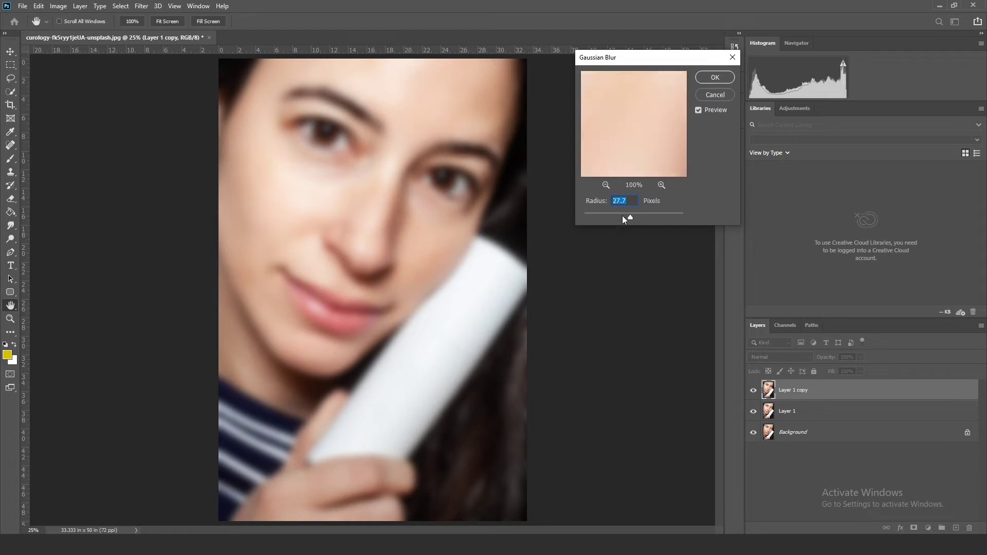
drag(622, 215, 628, 213)
click(720, 77)
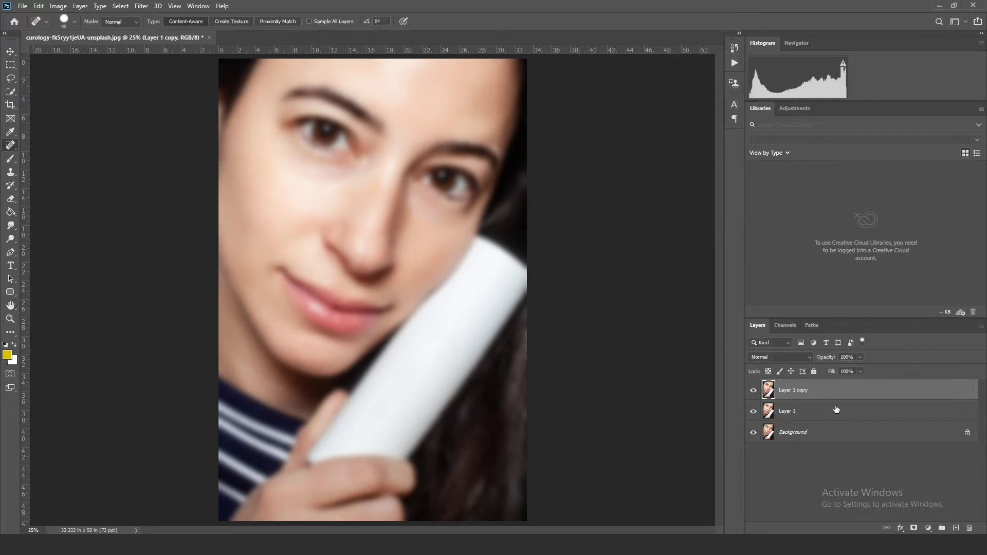
- Hide the blurred copy behind a black layer mask and set up a white 125 px brush with 27% flow
alt+click(915, 528)
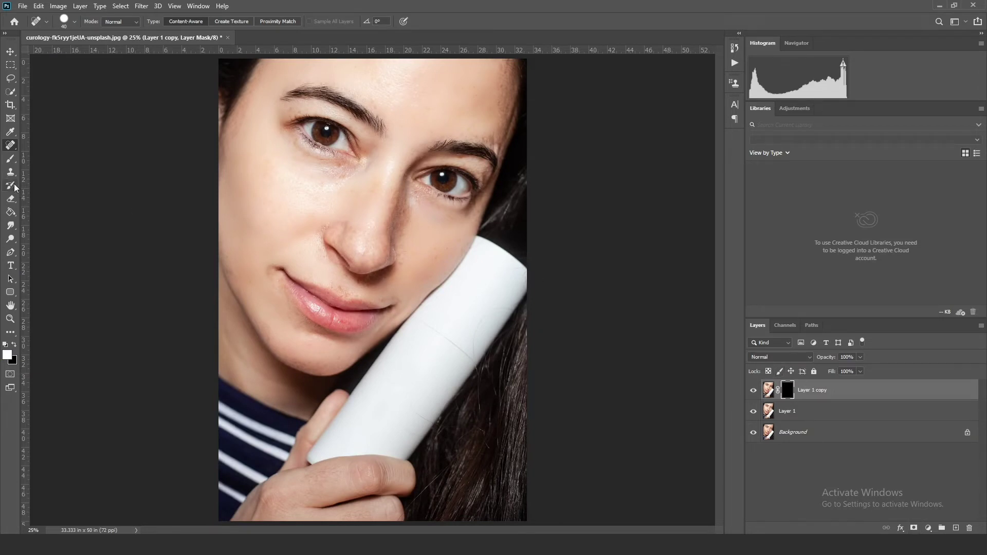
click(11, 158)
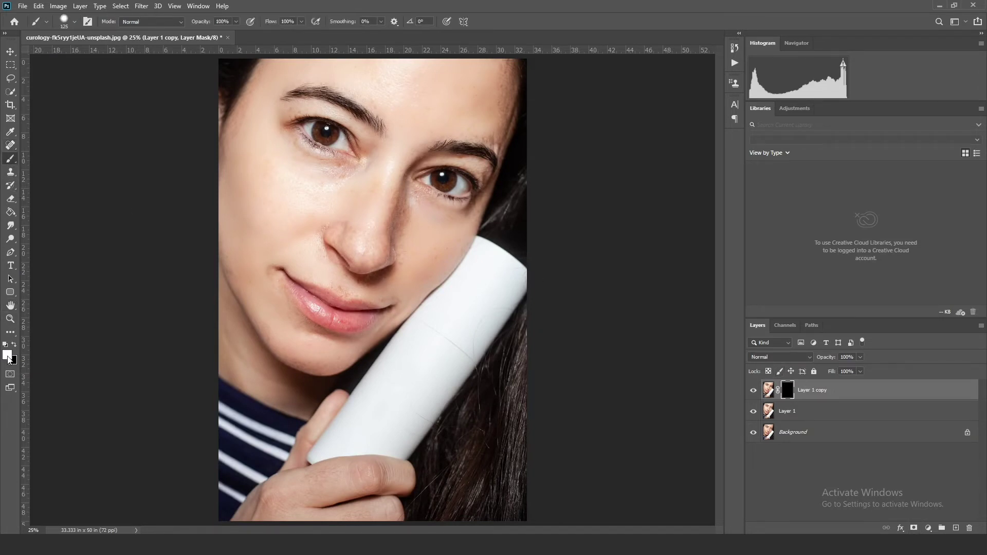
click(301, 22)
key(bracketright)
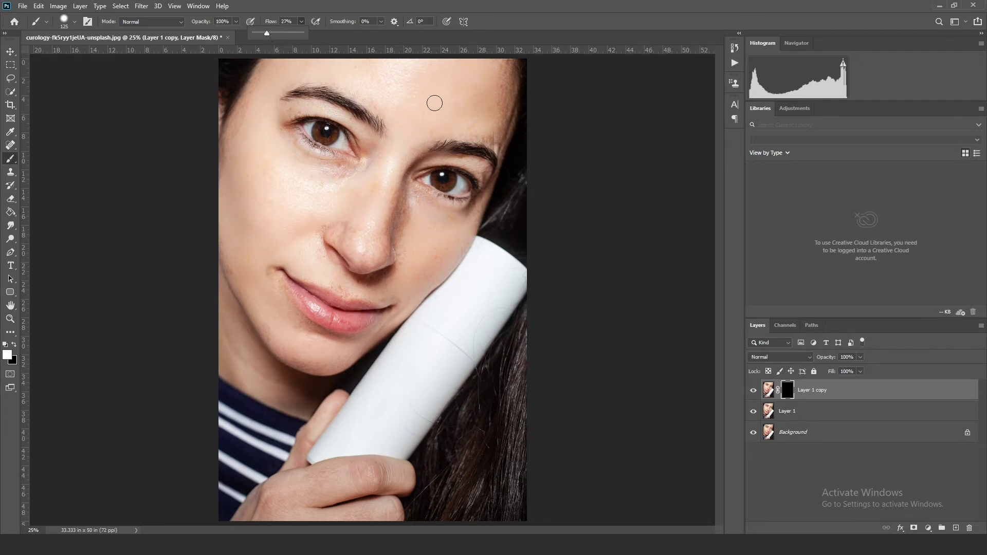
- Paint white on the mask over the forehead, nose and cheeks, using brush sizes from 250 px down to 90 px for tight areas
click(443, 102)
key(bracketright)
key(bracketright)
key(bracketright)
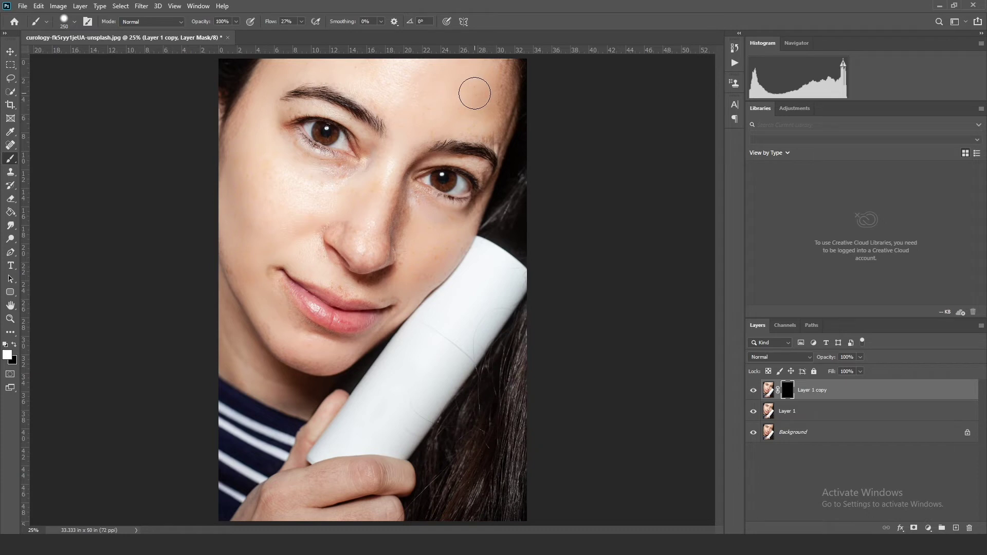
key(bracketleft)
click(403, 195)
key(bracketleft)
key(bracketleft)
key(bracketleft)
key(bracketleft)
key(bracketleft)
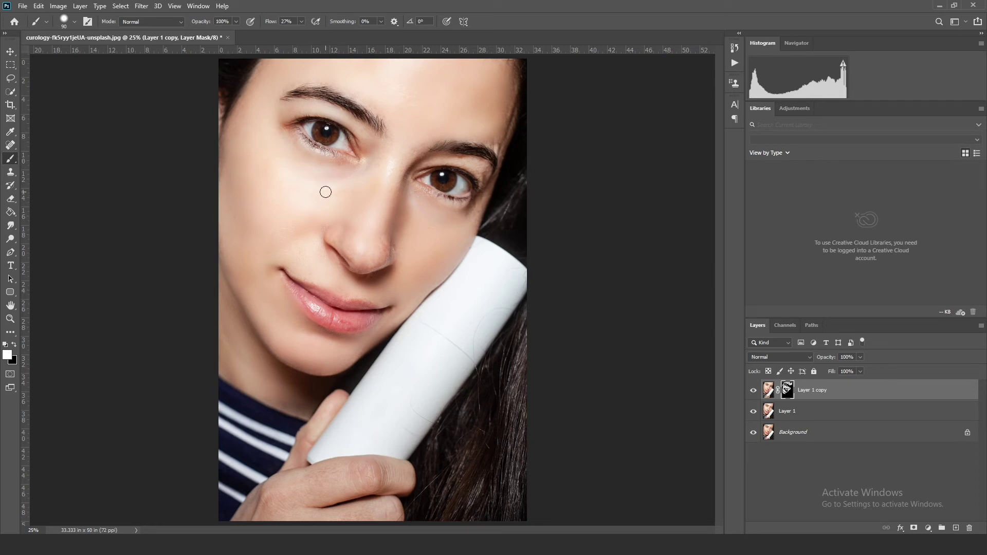
- Enlarge the brush to 150 px and paint more of the blur into the under-eye, nose and cheek skin on the mask
key(bracketright)
key(bracketright)
key(bracketleft)
key(bracketright)
key(bracketright)
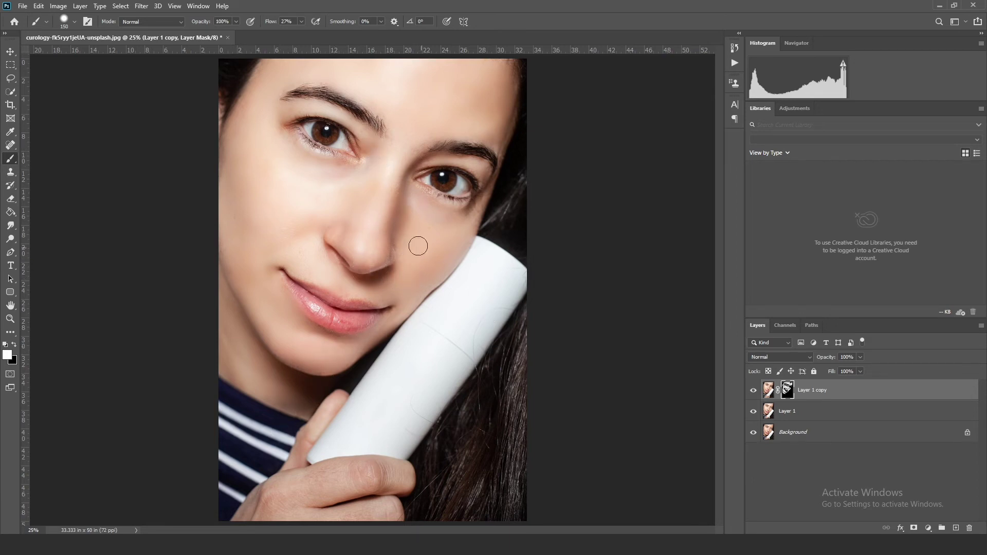
- Compare the retouch with the original by hiding Layer 1 copy and Layer 1, and restore the visibility of both layers
click(754, 392)
click(754, 394)
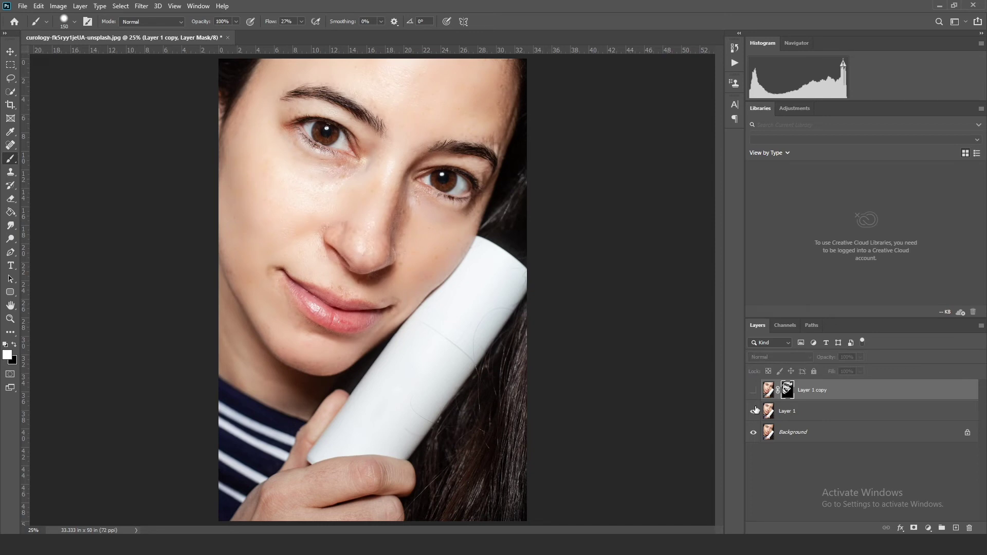
click(755, 411)
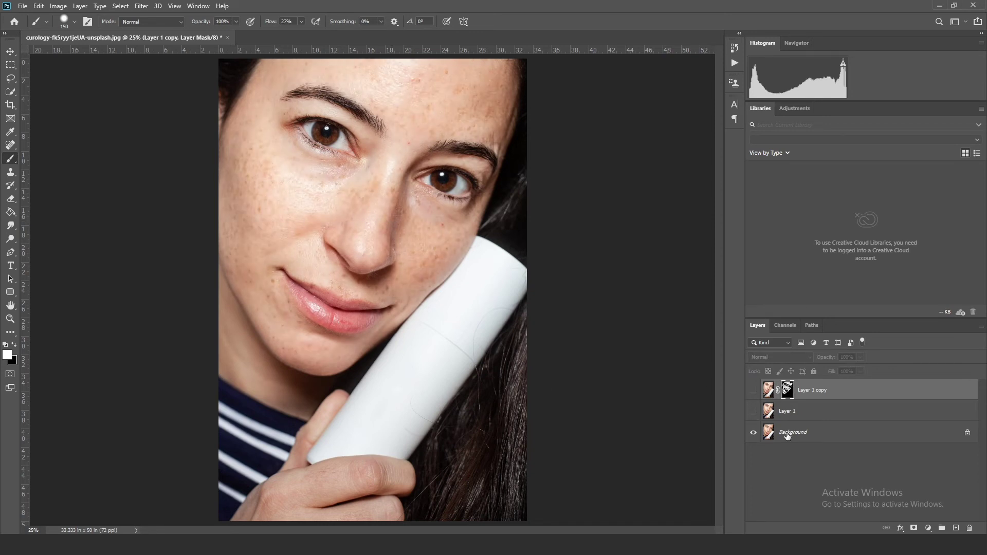
click(754, 411)
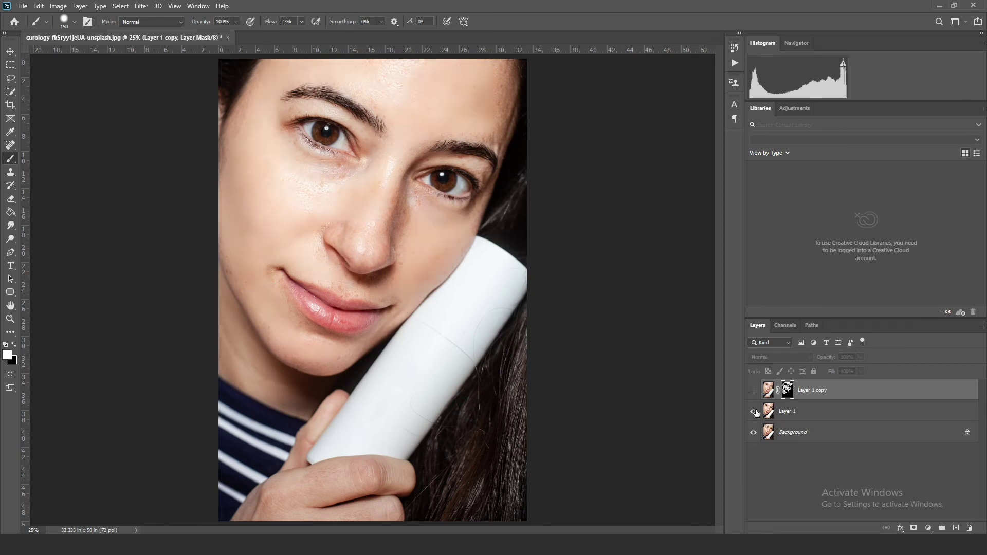
click(754, 390)
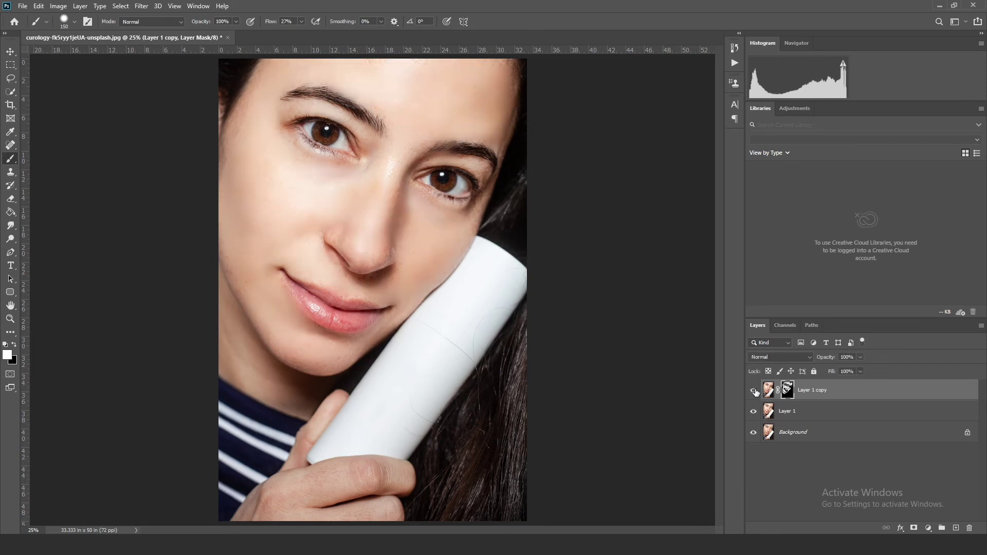
- Group Layer 1 and Layer 1 copy, and toggle the group's visibility off and on to compare before and after
key(ctrl+minus)
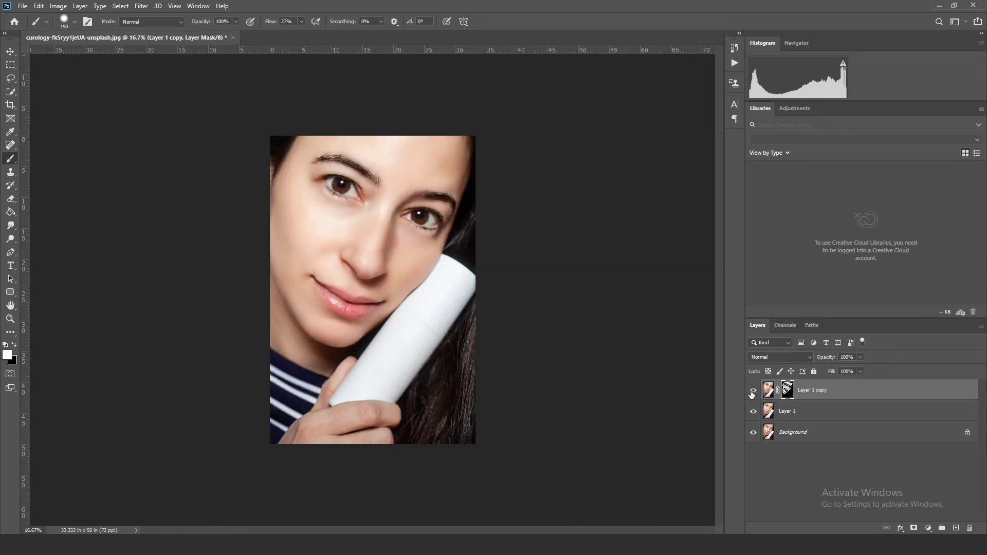
shift+click(805, 412)
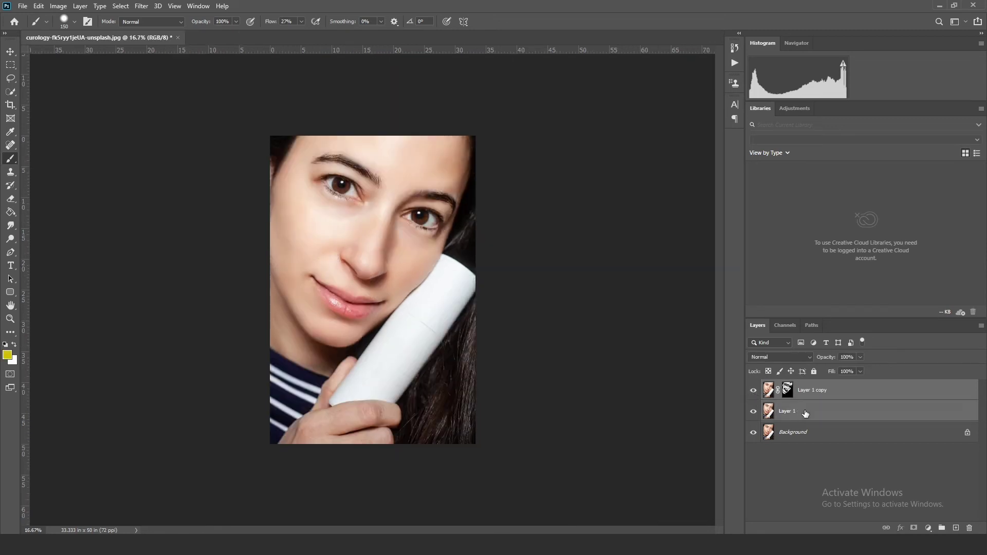
key(ctrl+g)
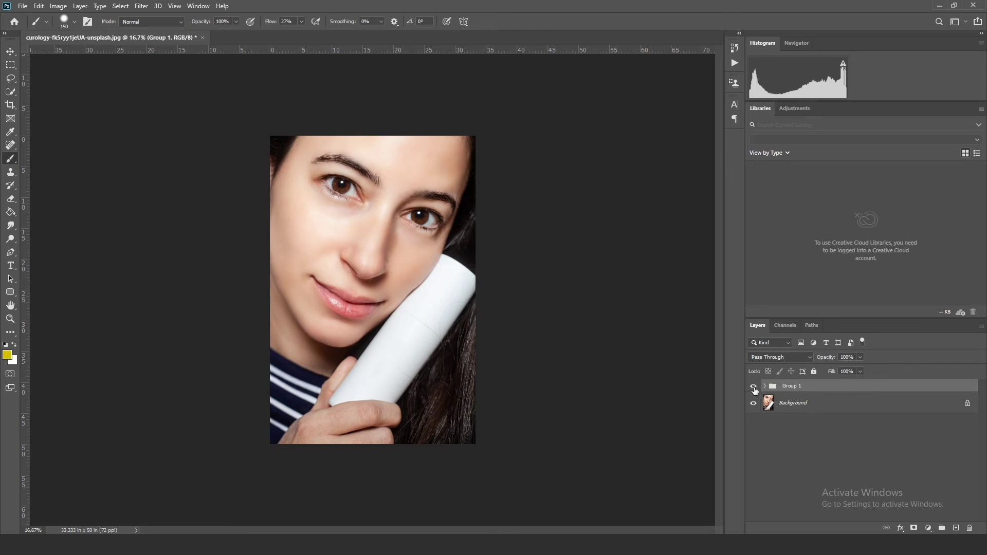
click(754, 387)
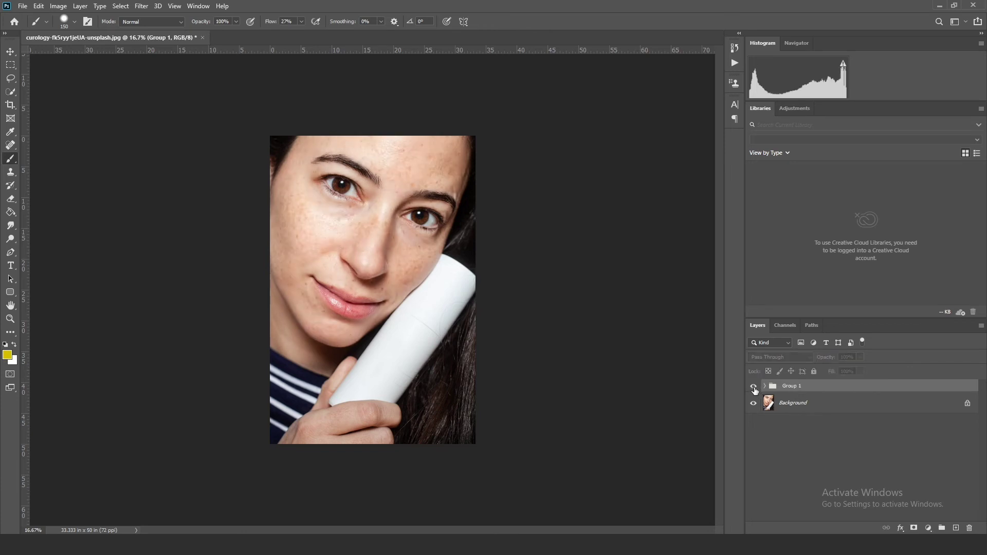
click(754, 387)
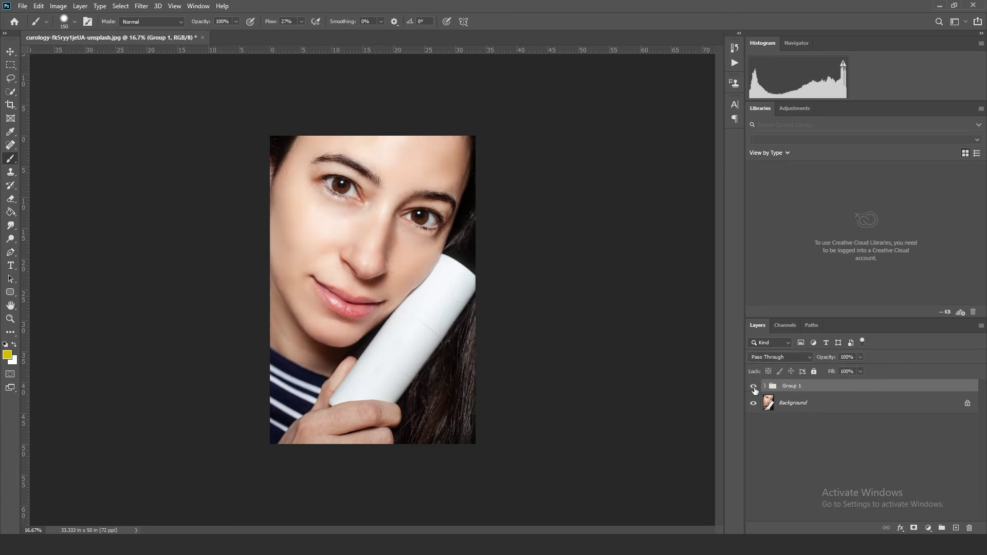